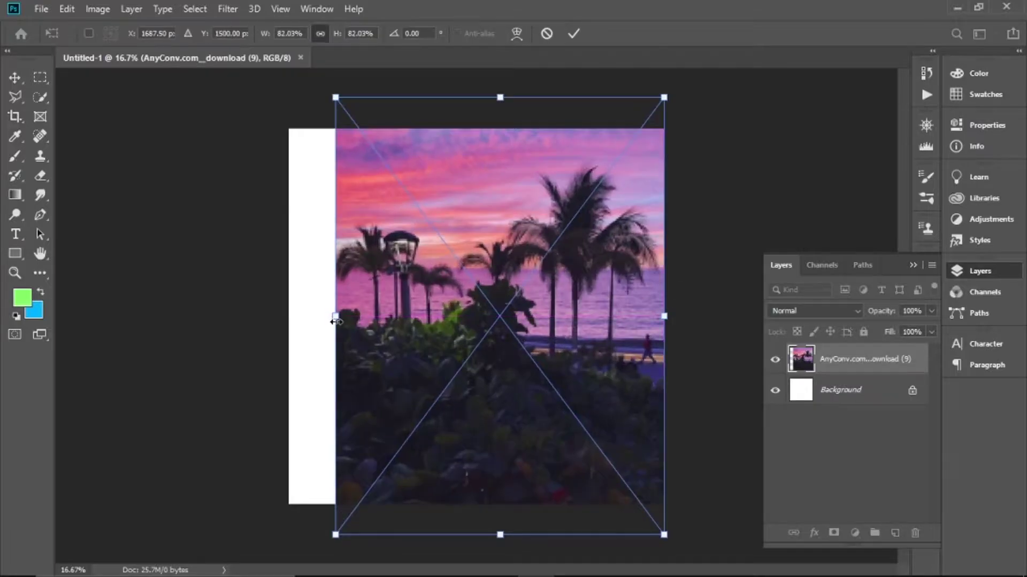
- Scale the placed palm-tree photo to cover the full canvas width and shift it slightly downward
{"action": "left_click_drag", "start_coordinate": [335, 321], "coordinate": [288, 321]}
{"action": "key", "text": "Return"}
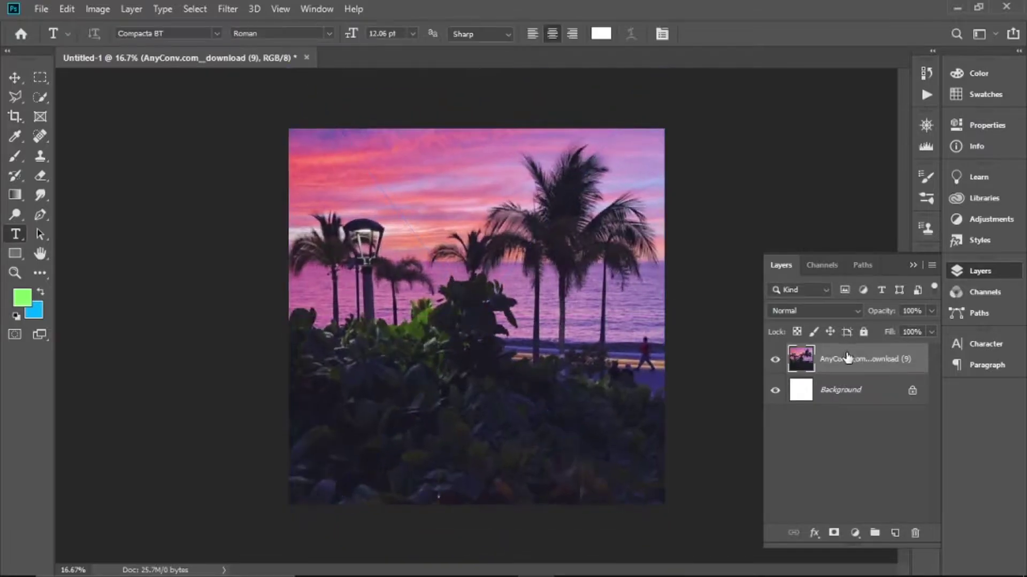
{"action": "key", "text": "ctrl+t"}
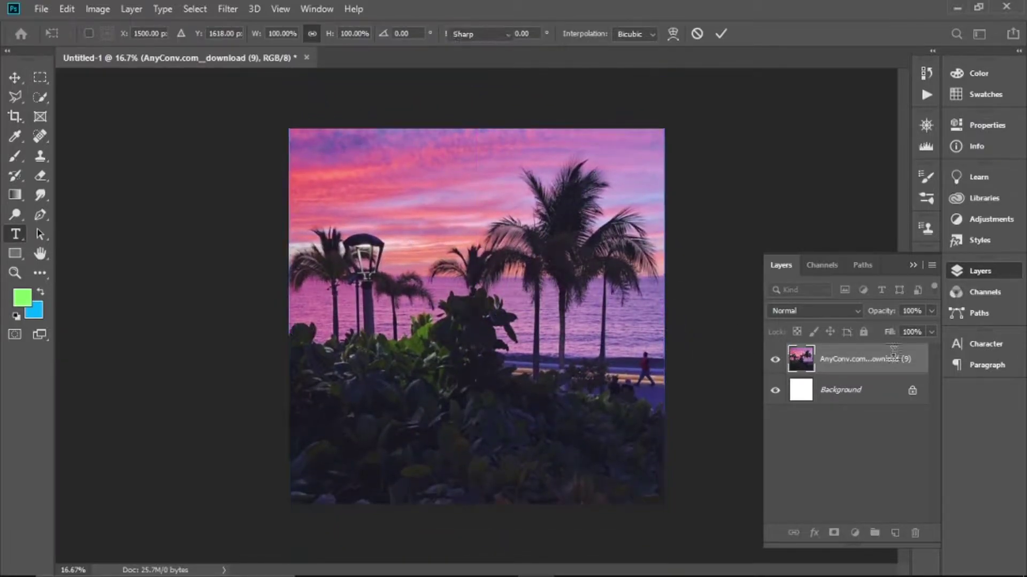
{"action": "key", "text": "Return"}
- Add a Threshold adjustment above the photo and set its level to 52
{"action": "left_click", "coordinate": [975, 222]}
{"action": "left_click", "coordinate": [868, 249]}
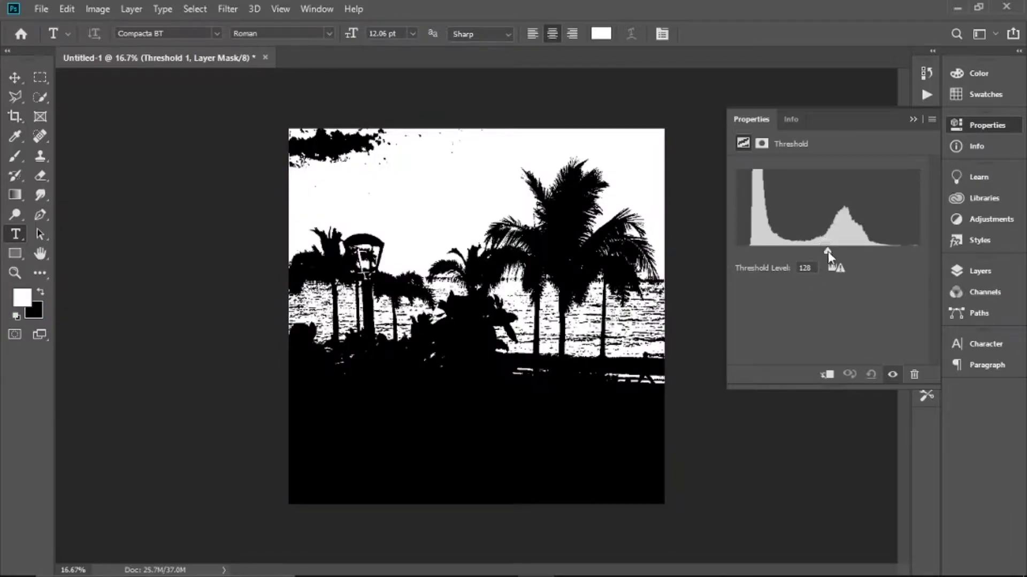
{"action": "left_click_drag", "start_coordinate": [828, 251], "coordinate": [774, 246]}
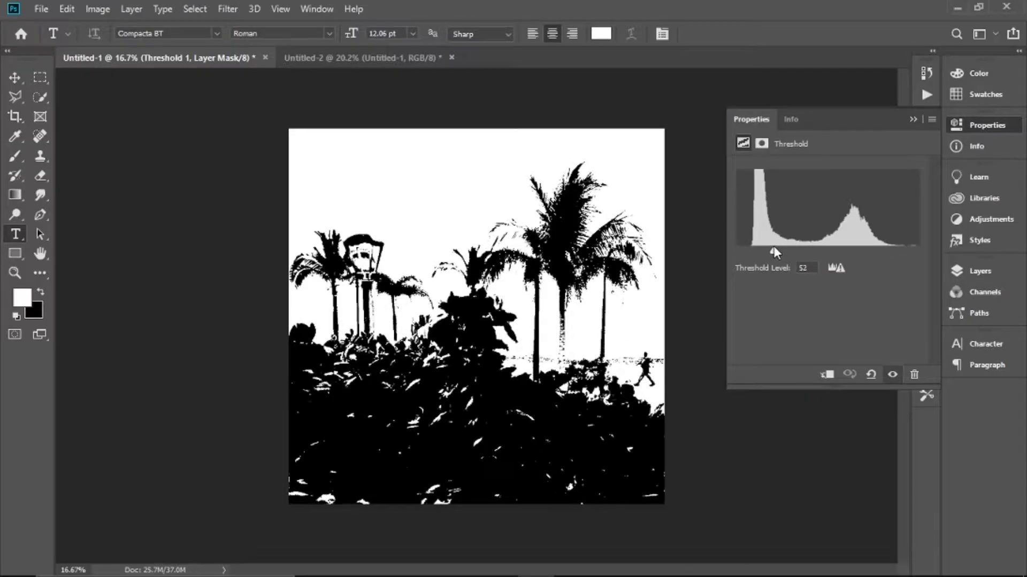
- Export the black-and-white thresholded image to the Desktop
{"action": "left_click", "coordinate": [980, 271]}
{"action": "left_click", "coordinate": [47, 10]}
{"action": "mouse_move", "coordinate": [127, 217]}
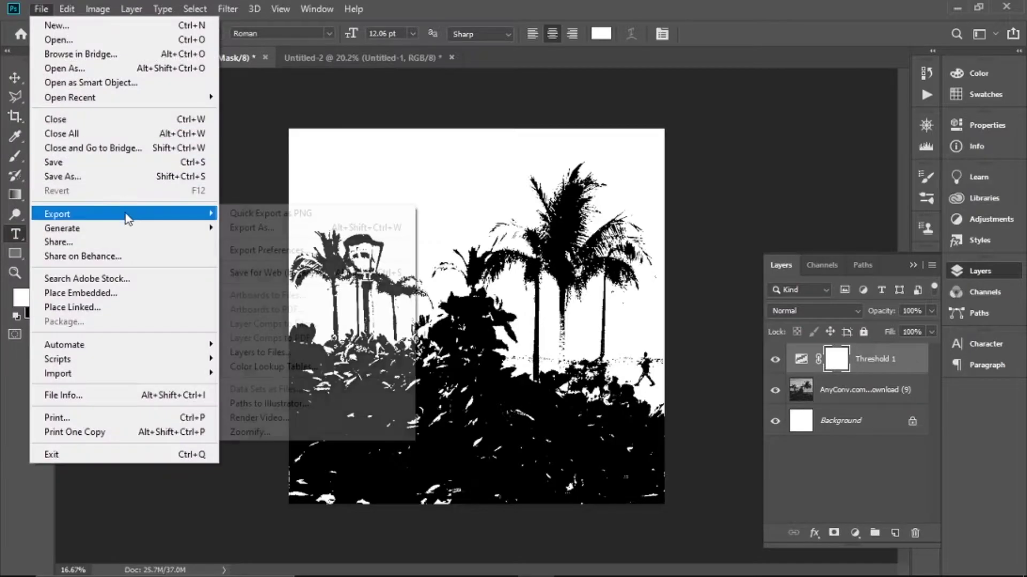
{"action": "left_click", "coordinate": [339, 218]}
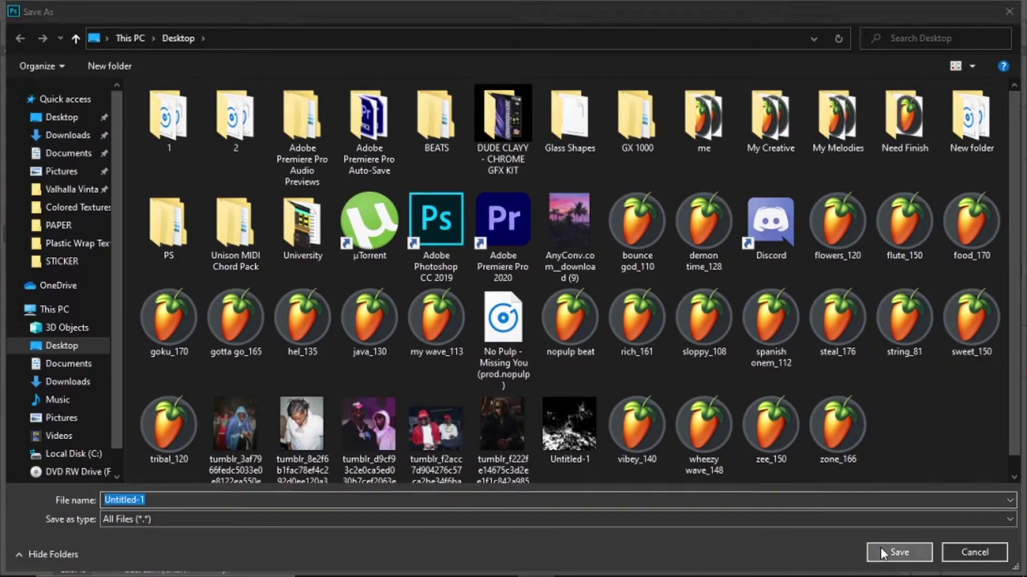
{"action": "left_click", "coordinate": [899, 552]}
{"action": "left_click", "coordinate": [855, 533]}
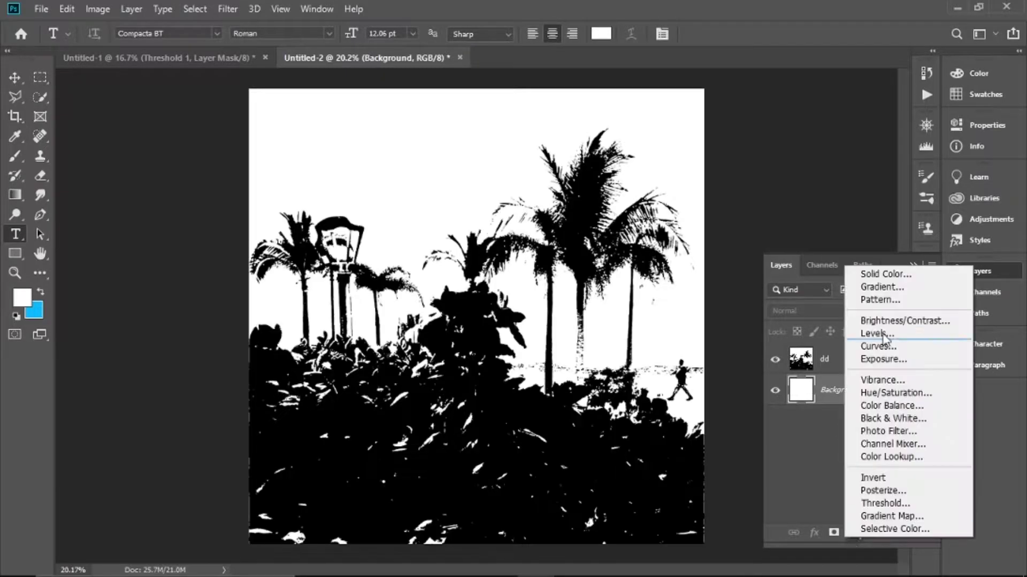
{"action": "left_click", "coordinate": [872, 284]}
{"action": "left_click", "coordinate": [615, 102]}
- Add a green Solid Color fill layer between the background and the thresholded dd image
{"action": "left_click", "coordinate": [855, 533]}
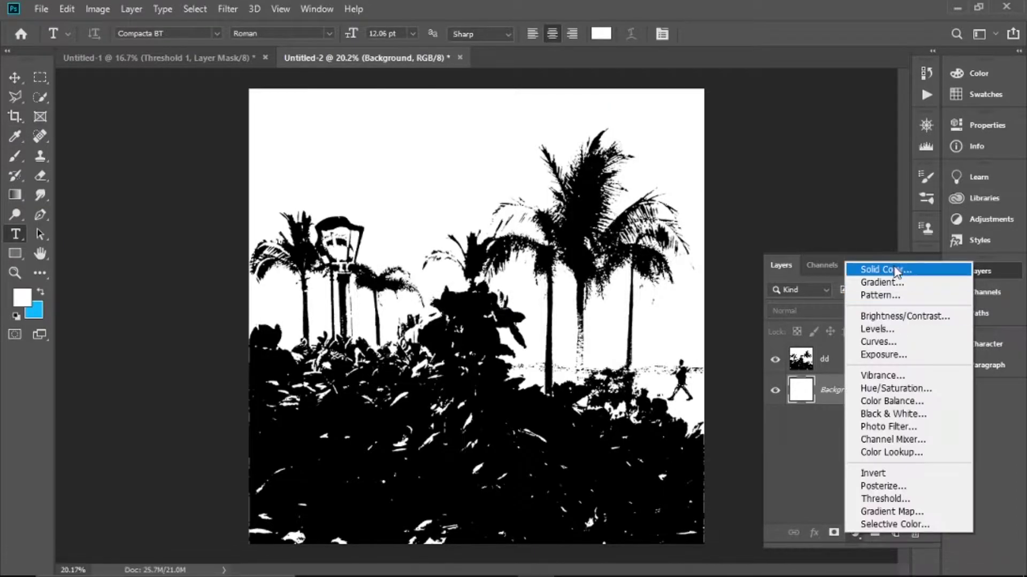
{"action": "left_click", "coordinate": [856, 202]}
{"action": "left_click", "coordinate": [894, 310]}
- Set the dd layer's blend mode to Multiply
{"action": "left_click", "coordinate": [860, 364]}
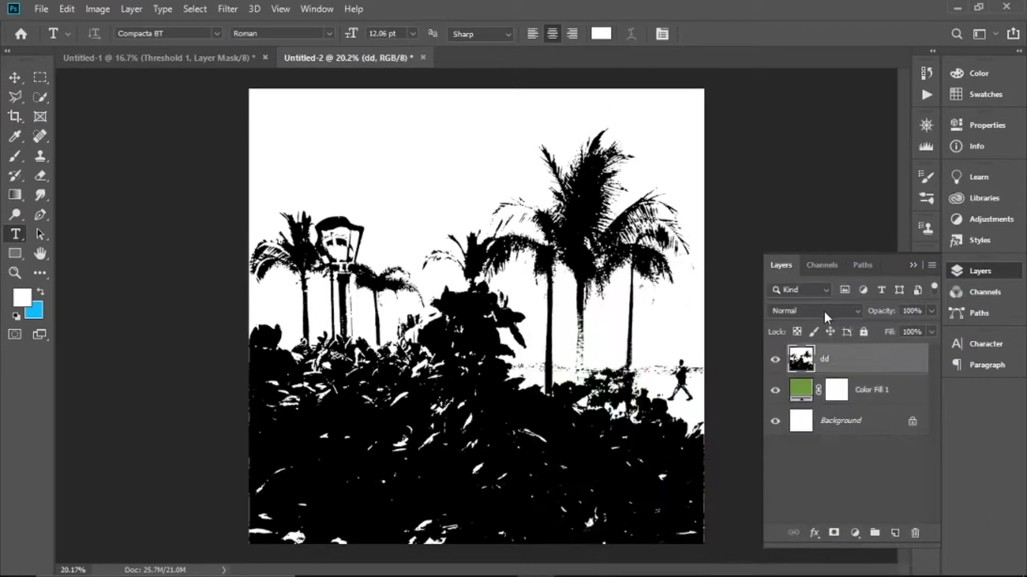
{"action": "left_click", "coordinate": [823, 312]}
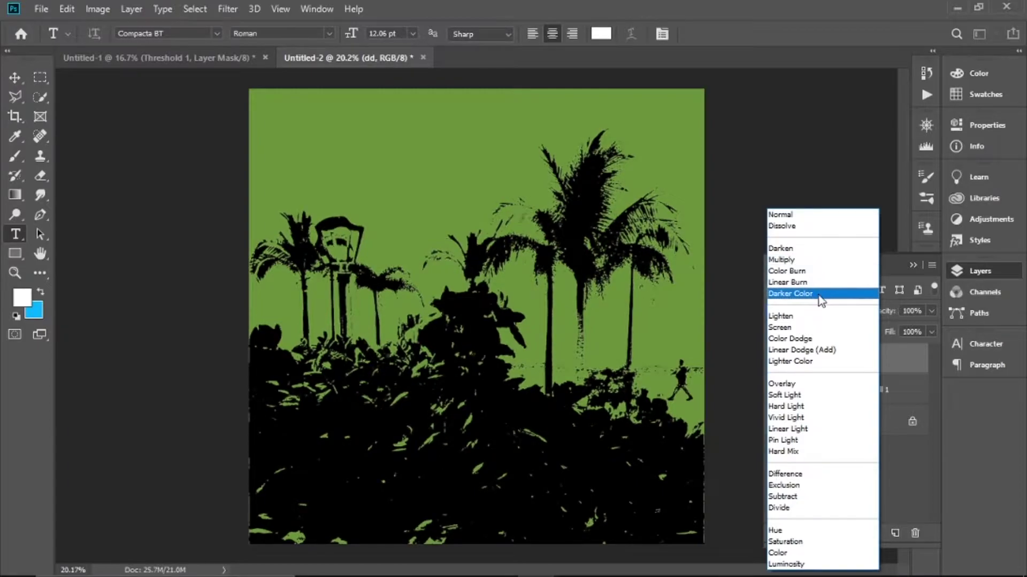
{"action": "left_click", "coordinate": [826, 259]}
- Add a text layer in the artwork's upper-left corner using the Monument Extended Ultrabold font
{"action": "left_click", "coordinate": [263, 104]}
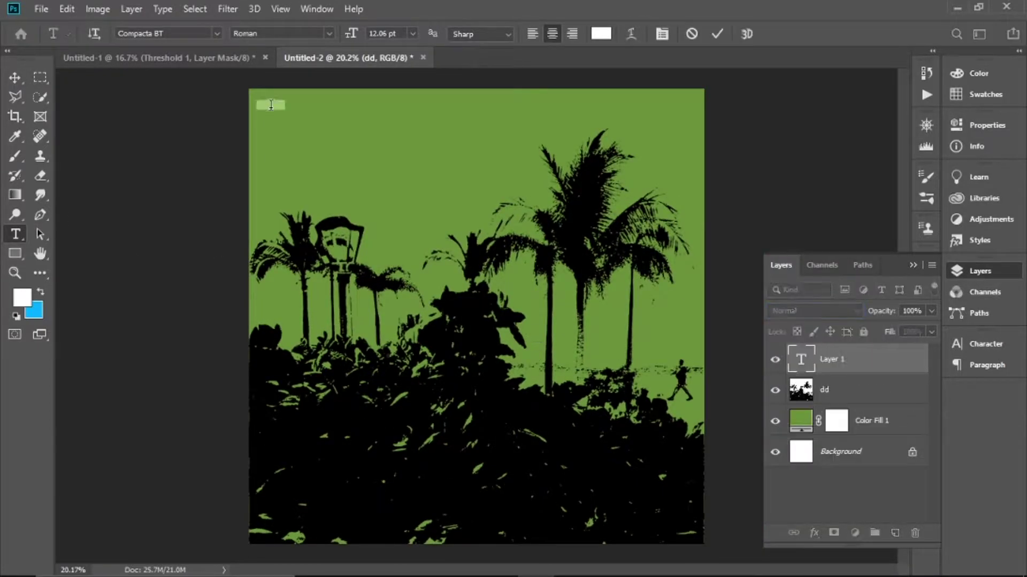
{"action": "left_click", "coordinate": [217, 34]}
{"action": "left_click", "coordinate": [267, 93]}
{"action": "left_click", "coordinate": [910, 359]}
{"action": "key", "text": "v"}
- Replace the placeholder text with 12/7/1998
{"action": "scroll", "coordinate": [383, 206], "scroll_direction": "up", "scroll_amount": 14}
{"action": "double_click", "coordinate": [399, 175]}
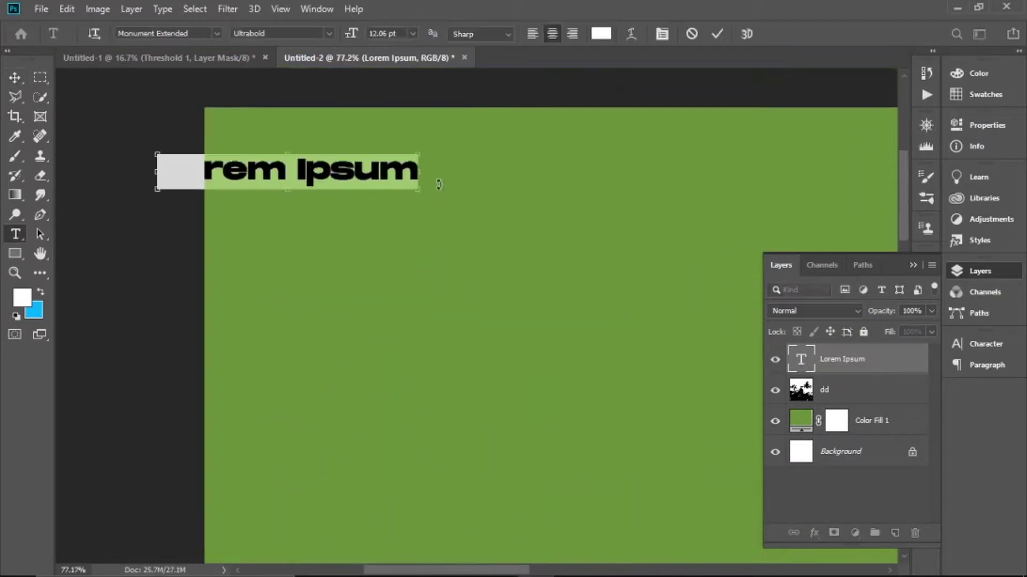
{"action": "key", "text": "BackSpace"}
{"action": "type", "text": "12/7/1998"}
{"action": "key", "text": "ctrl+Return"}
{"action": "key", "text": "v"}
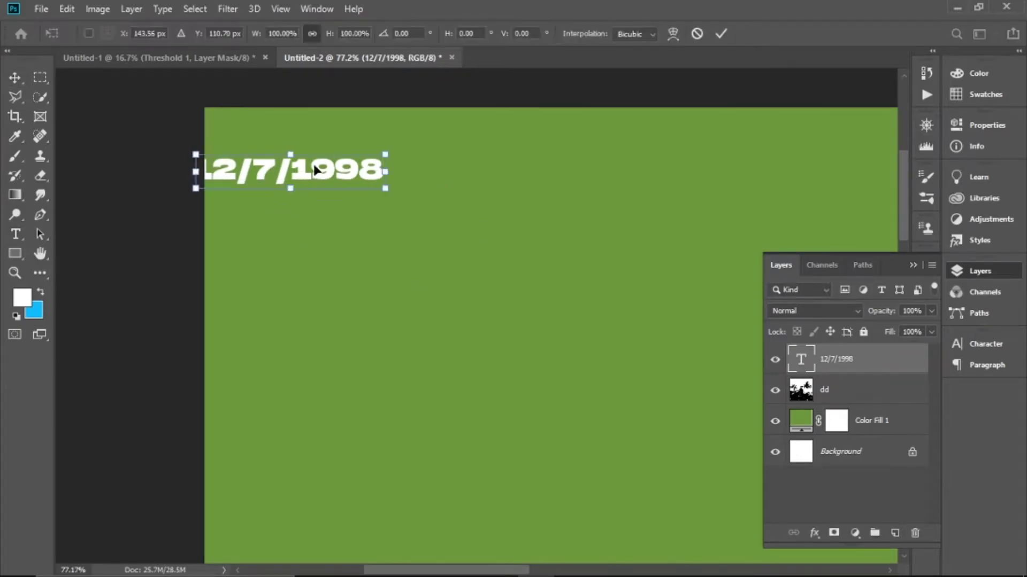
- Append the time 17:09 after the date on the same text line, separated by a wide gap
{"action": "scroll", "coordinate": [556, 316], "scroll_direction": "down", "scroll_amount": 3}
{"action": "scroll", "coordinate": [556, 316], "scroll_direction": "down", "scroll_amount": 7}
{"action": "scroll", "coordinate": [138, 133], "scroll_direction": "up", "scroll_amount": 17}
{"action": "double_click", "coordinate": [406, 157]}
{"action": "left_click", "coordinate": [517, 167]}
{"action": "type", "text": "17:09"}
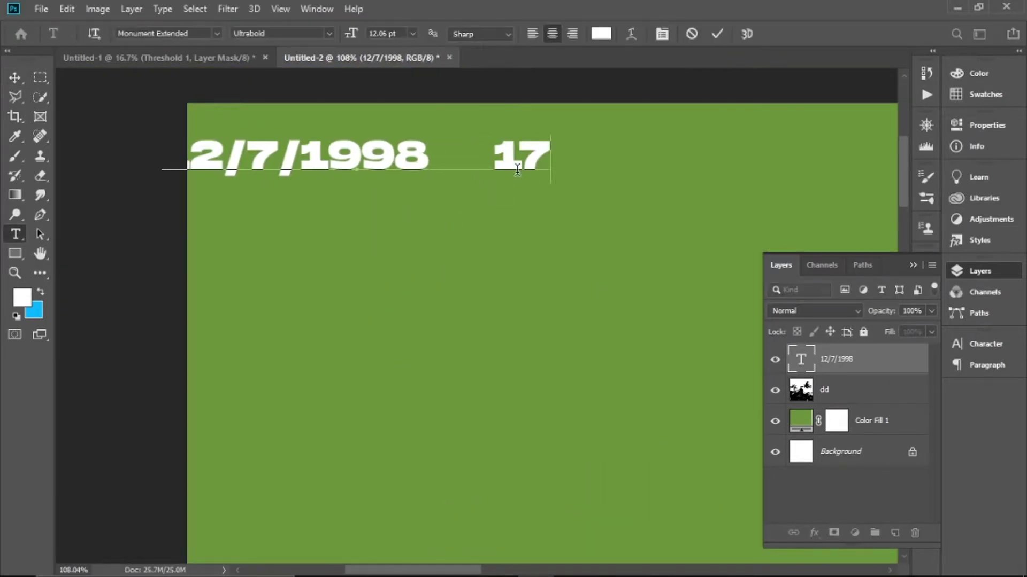
{"action": "key", "text": "ctrl+Return"}
{"action": "key", "text": "v"}
- Move the date-and-time text fully inside the artwork near its upper-left corner
{"action": "scroll", "coordinate": [502, 299], "scroll_direction": "down", "scroll_amount": 13}
{"action": "key", "text": "ctrl+t"}
{"action": "left_click_drag", "start_coordinate": [486, 267], "coordinate": [516, 267]}
{"action": "key", "text": "Return"}
{"action": "scroll", "coordinate": [458, 367], "scroll_direction": "down", "scroll_amount": 5}
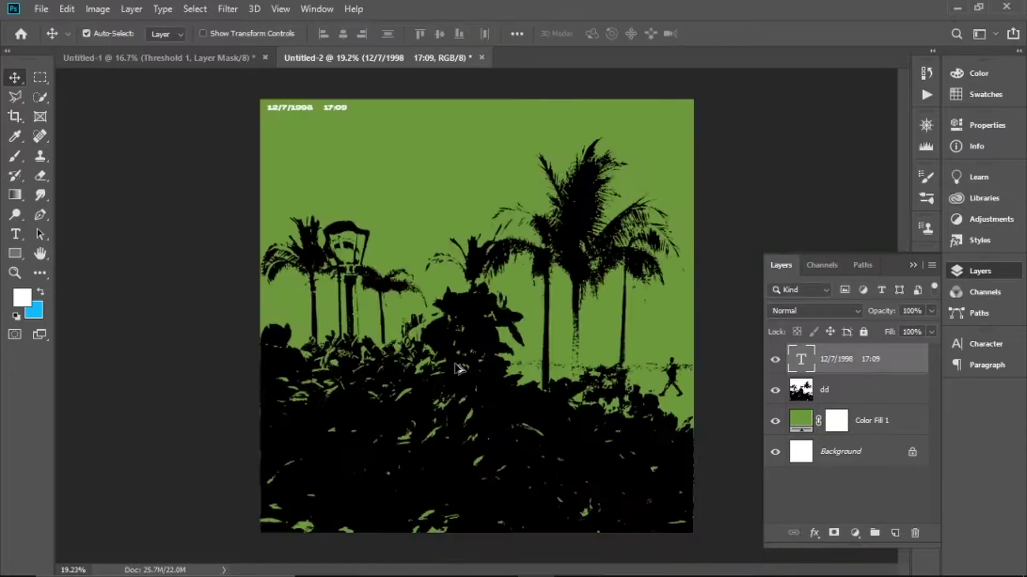
- Set the font size of the date-and-time text to 10 pt
{"action": "scroll", "coordinate": [652, 123], "scroll_direction": "up", "scroll_amount": 5}
{"action": "scroll", "coordinate": [643, 254], "scroll_direction": "up", "scroll_amount": 5}
{"action": "scroll", "coordinate": [143, 202], "scroll_direction": "down", "scroll_amount": 8}
{"action": "double_click", "coordinate": [801, 364]}
{"action": "left_click", "coordinate": [413, 34]}
{"action": "left_click", "coordinate": [399, 123]}
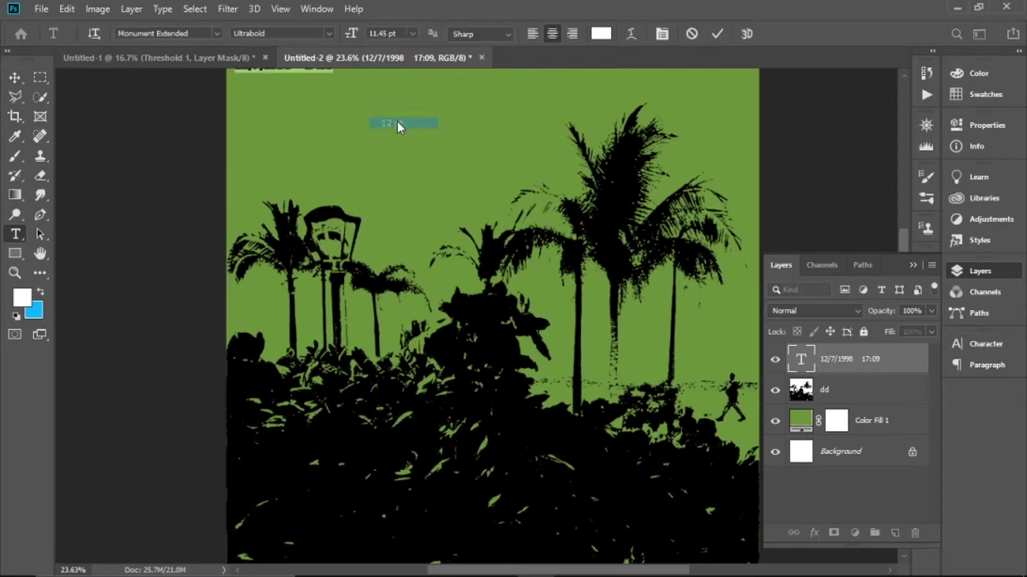
{"action": "left_click", "coordinate": [413, 33]}
{"action": "left_click", "coordinate": [395, 92]}
{"action": "key", "text": "ctrl+Return"}
- Add the text LV1025-KP9 and position it in the artwork's upper-right corner, level with the date
{"action": "left_click", "coordinate": [587, 131]}
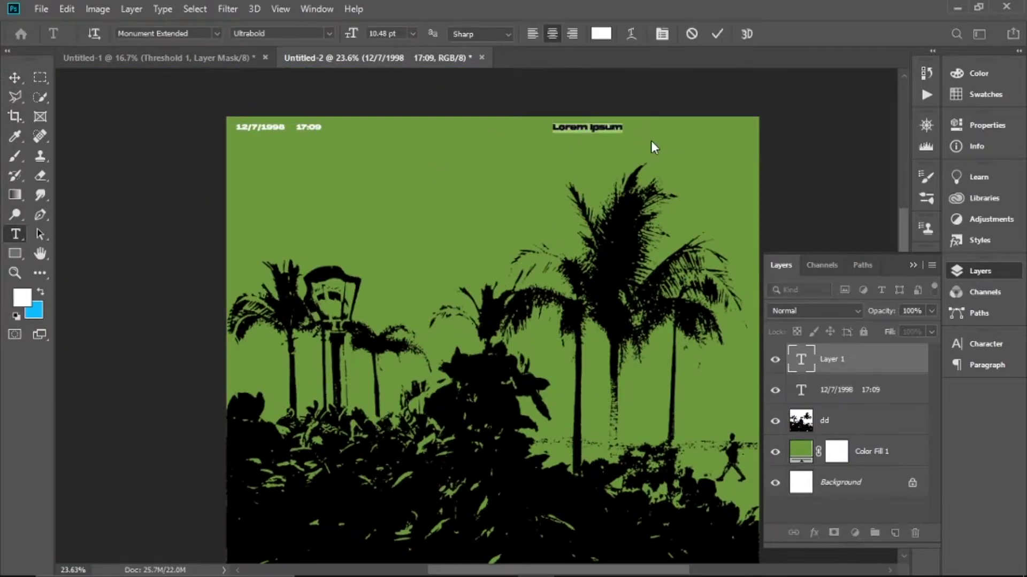
{"action": "type", "text": "LY1025-KP9"}
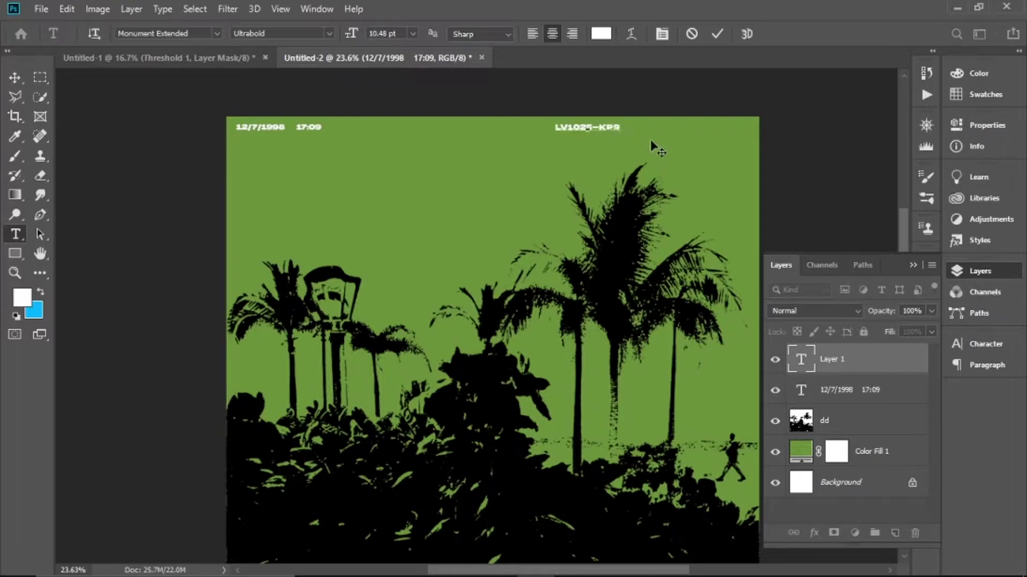
{"action": "key", "text": "ctrl+Return"}
{"action": "key", "text": "ctrl+t"}
{"action": "key", "text": "Return"}
{"action": "key", "text": "ctrl+0"}
- Change the colour of both text layers to black, #000000
{"action": "double_click", "coordinate": [801, 359]}
{"action": "left_click", "coordinate": [601, 33]}
{"action": "left_click", "coordinate": [536, 507]}
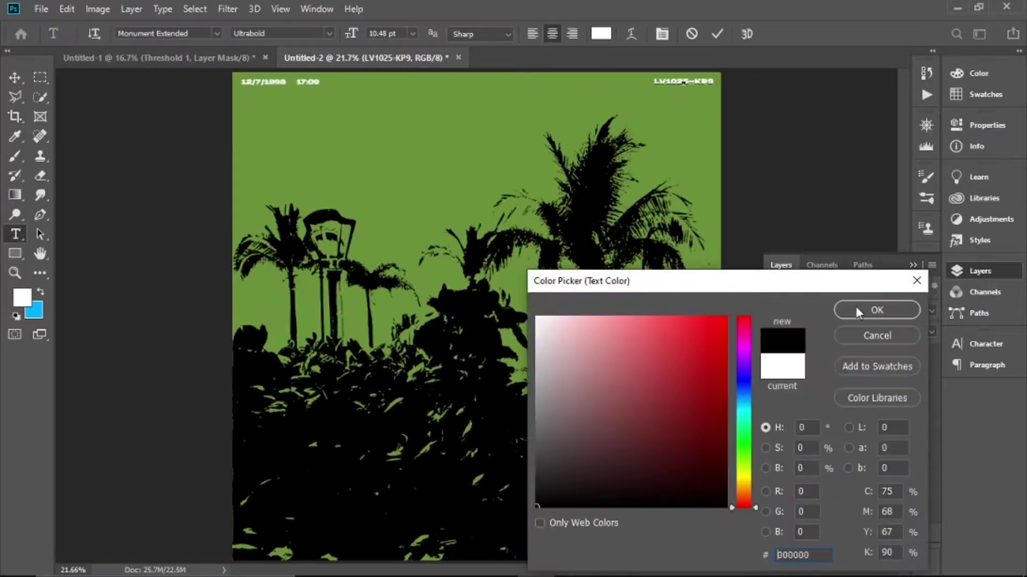
{"action": "left_click", "coordinate": [857, 309]}
{"action": "double_click", "coordinate": [801, 390]}
{"action": "left_click", "coordinate": [601, 33]}
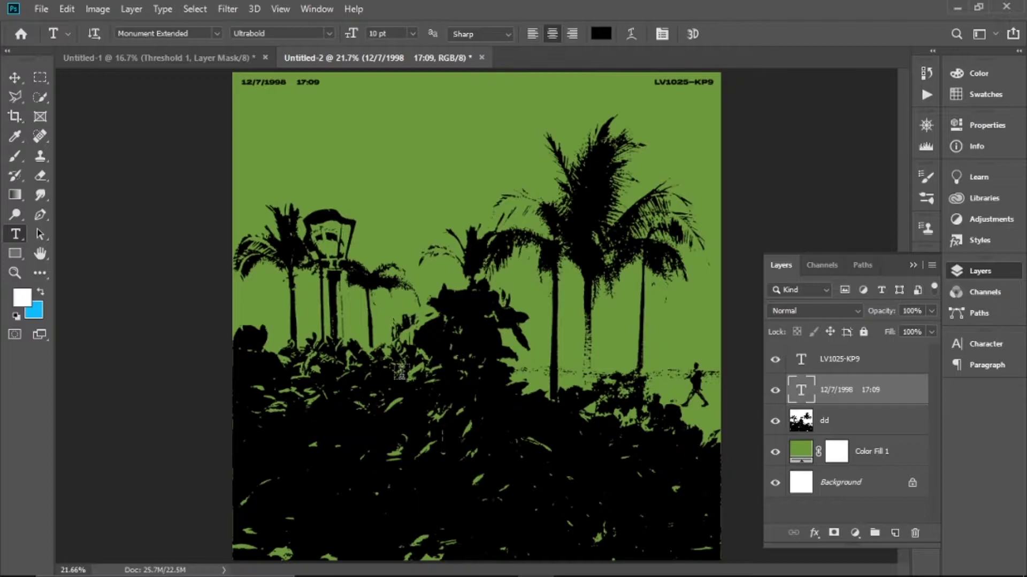
- Hide the dd image and green fill layers, and add a white Solid Color fill beneath both text layers
{"action": "left_click", "coordinate": [775, 451]}
{"action": "left_click", "coordinate": [855, 534]}
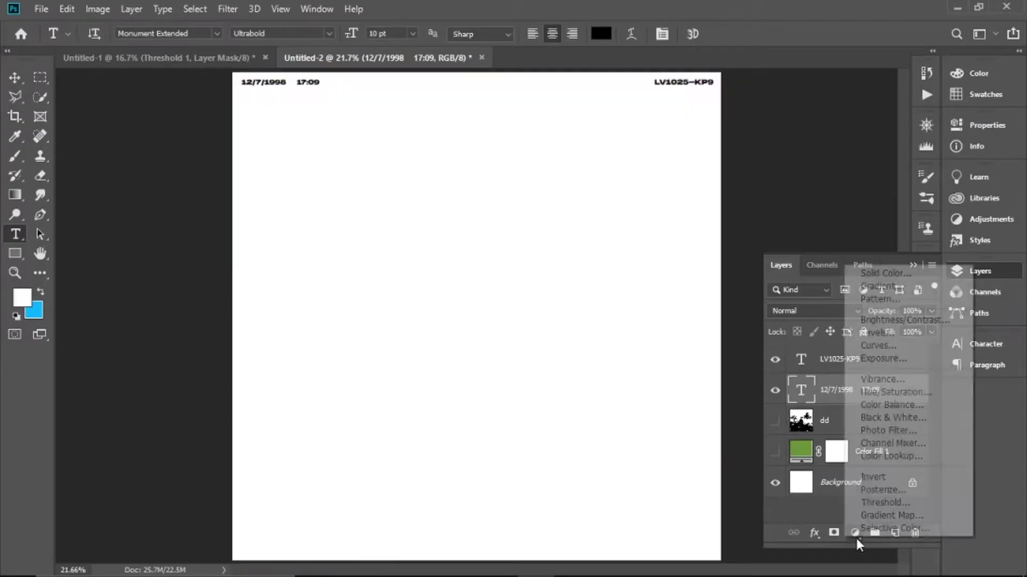
{"action": "left_click", "coordinate": [889, 274]}
{"action": "left_click_drag", "start_coordinate": [610, 455], "coordinate": [500, 283]}
{"action": "left_click", "coordinate": [877, 310]}
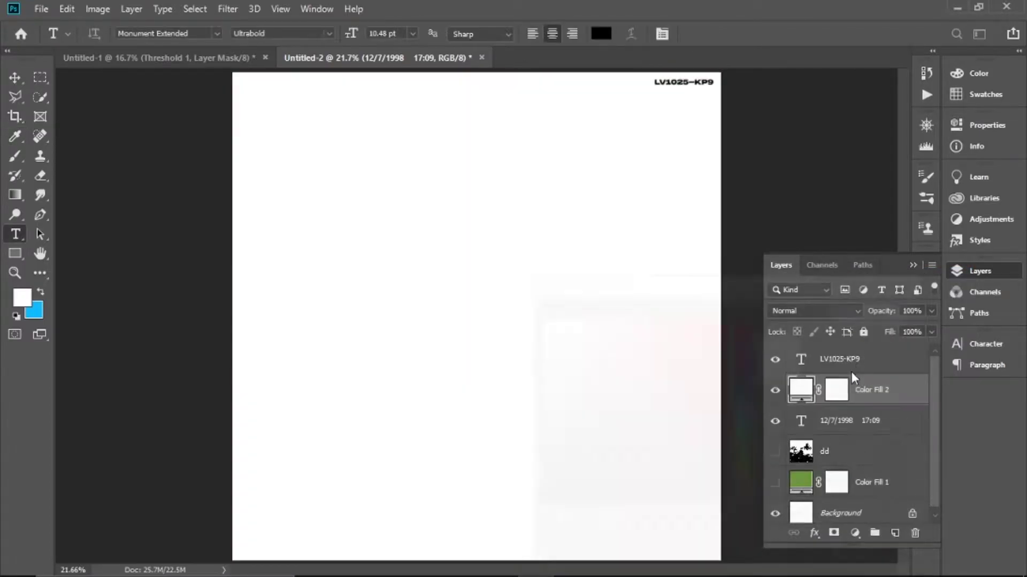
{"action": "left_click_drag", "start_coordinate": [851, 385], "coordinate": [853, 433]}
- Export the black text on white to the Desktop with the file name aa
{"action": "left_click", "coordinate": [41, 8]}
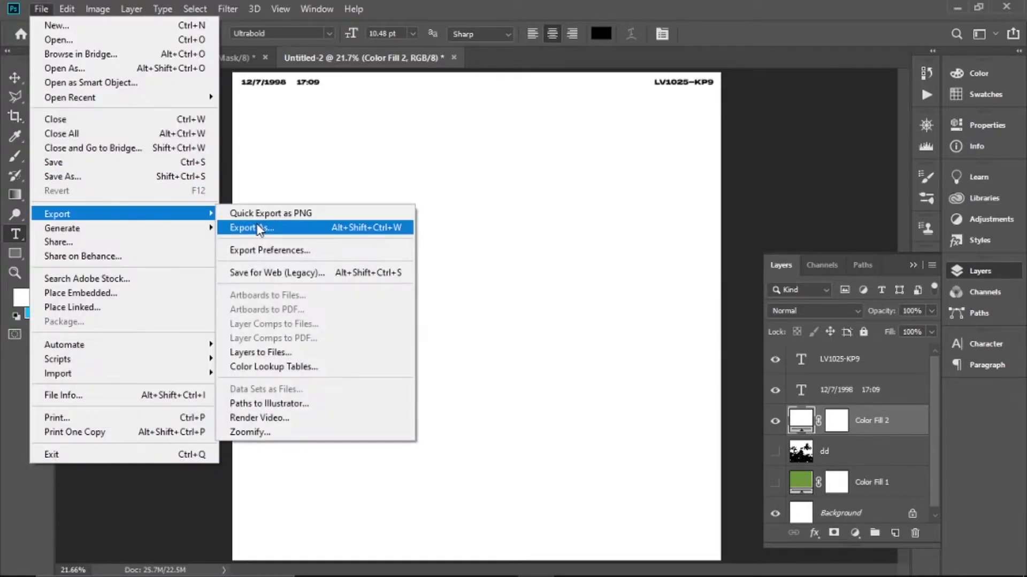
{"action": "left_click", "coordinate": [265, 218]}
{"action": "type", "text": "aa"}
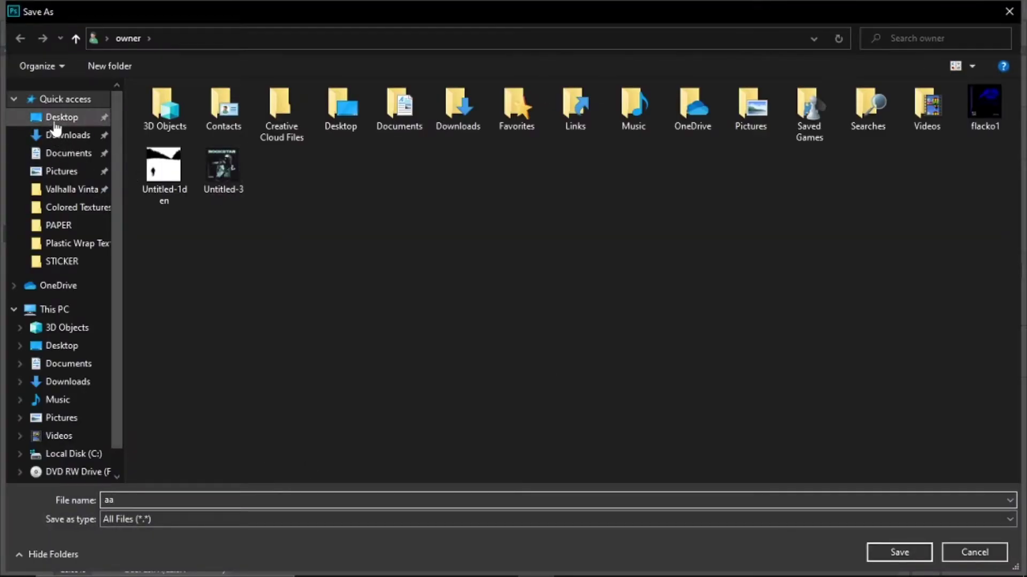
{"action": "left_click", "coordinate": [61, 117]}
{"action": "left_click", "coordinate": [899, 552]}
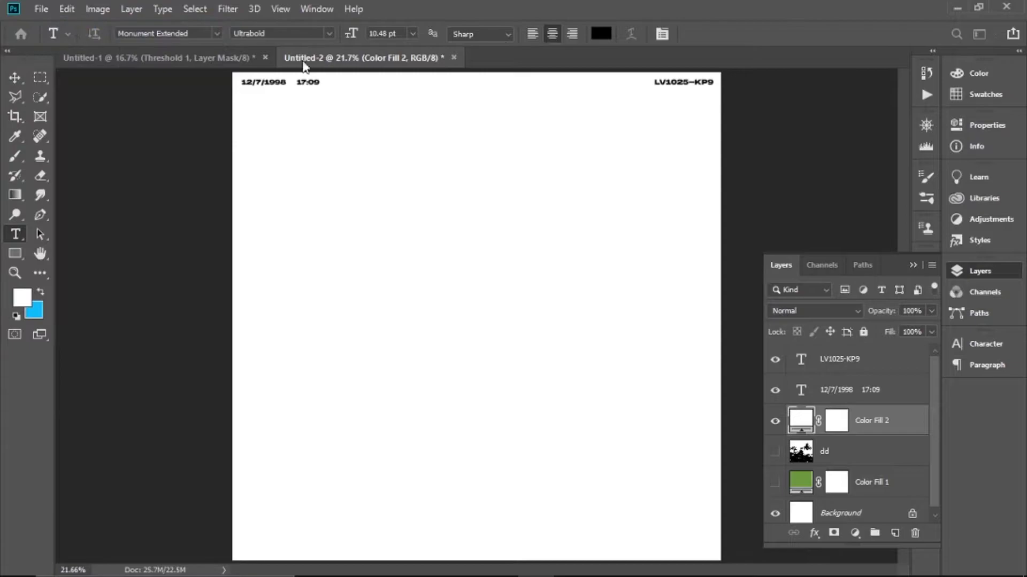
- Create a new document and place the exported aa image in it as an embedded layer
{"action": "key", "text": "ctrl+n"}
{"action": "double_click", "coordinate": [187, 347]}
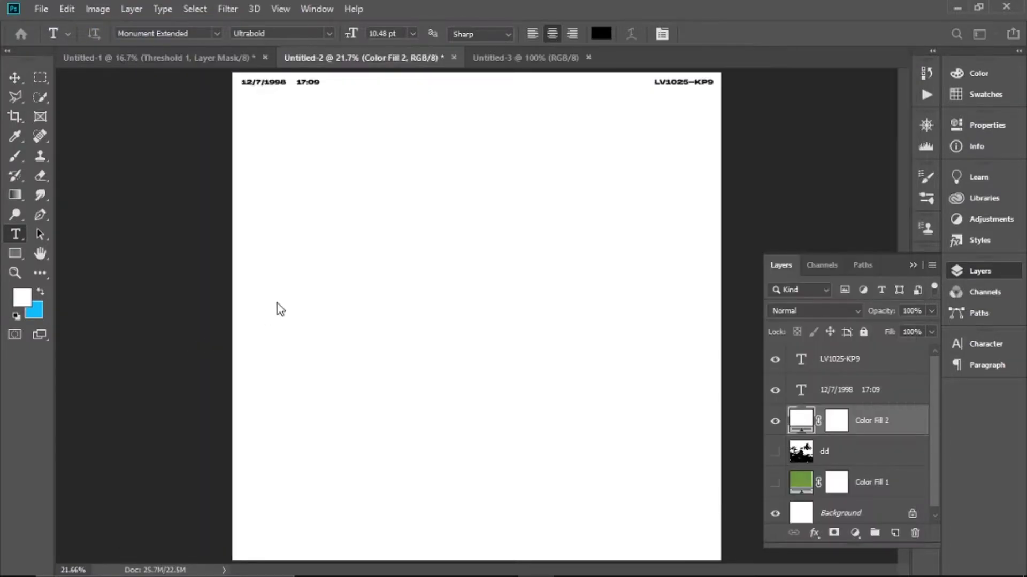
{"action": "left_click", "coordinate": [38, 7]}
{"action": "left_click", "coordinate": [107, 291]}
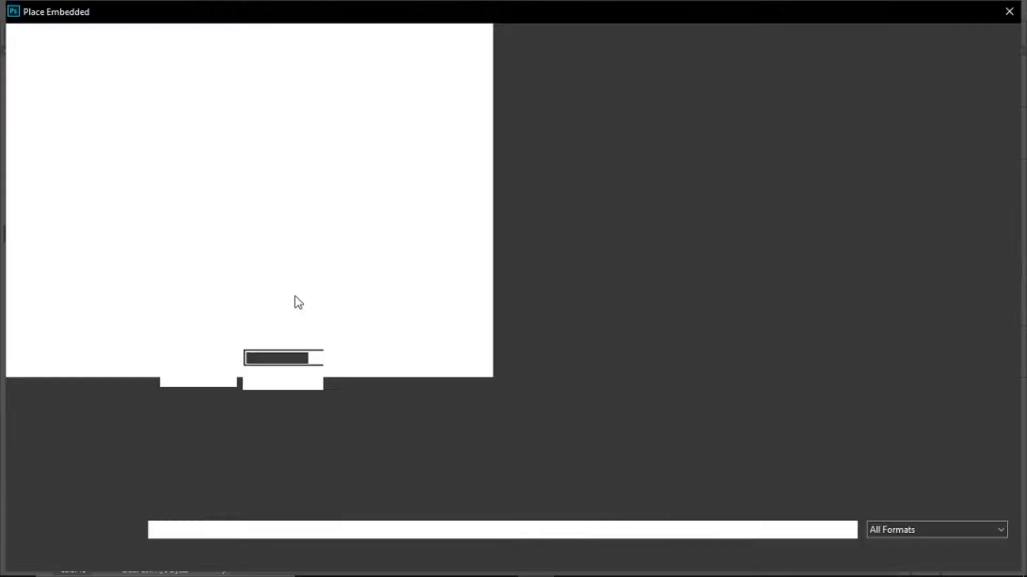
{"action": "double_click", "coordinate": [444, 229]}
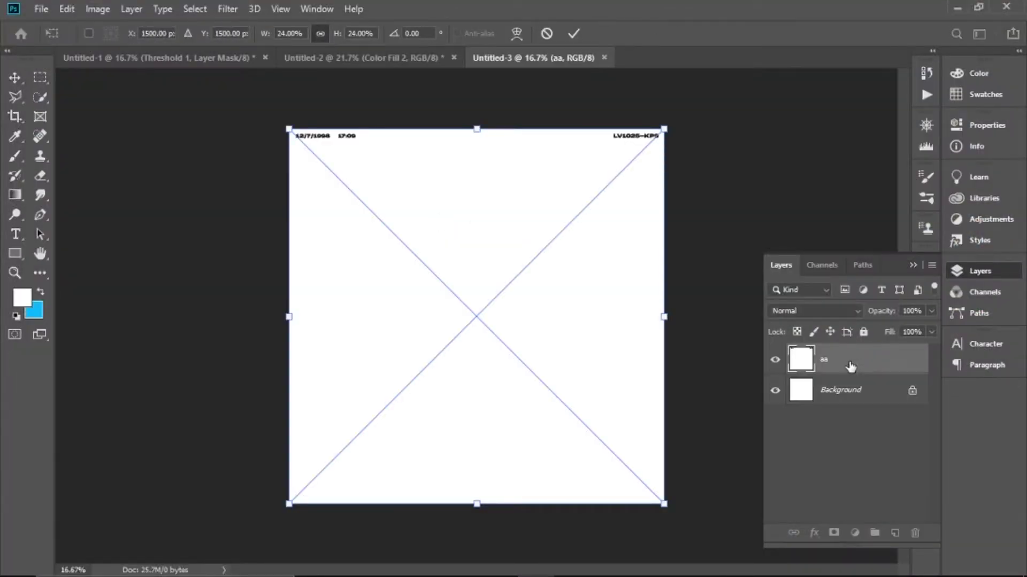
{"action": "key", "text": "Return"}
- Apply a Field Blur to the aa layer with a 4 px pin below the date and a 3 px pin below the LV1025-KP9 text
{"action": "left_click", "coordinate": [228, 9]}
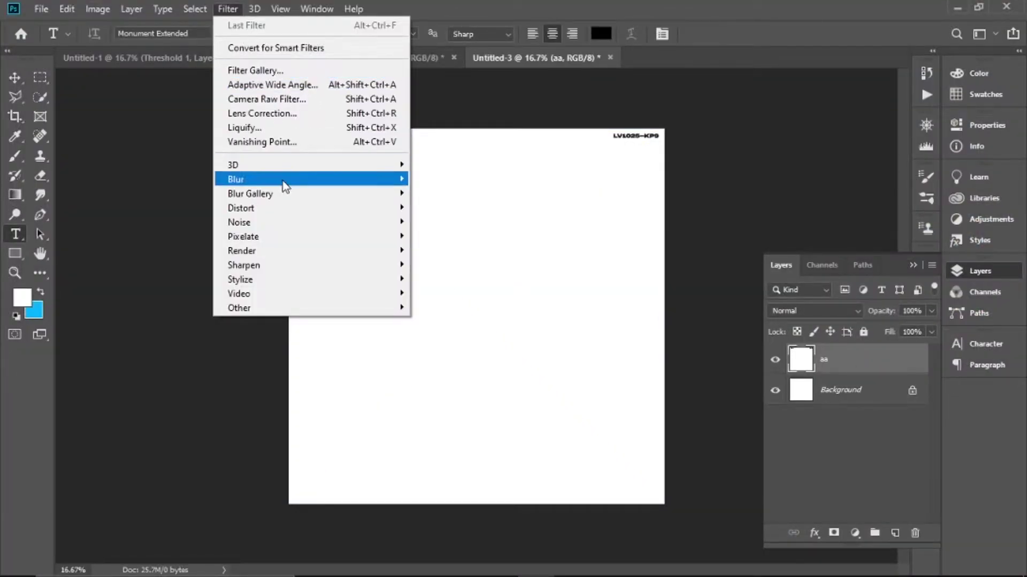
{"action": "left_click", "coordinate": [468, 193]}
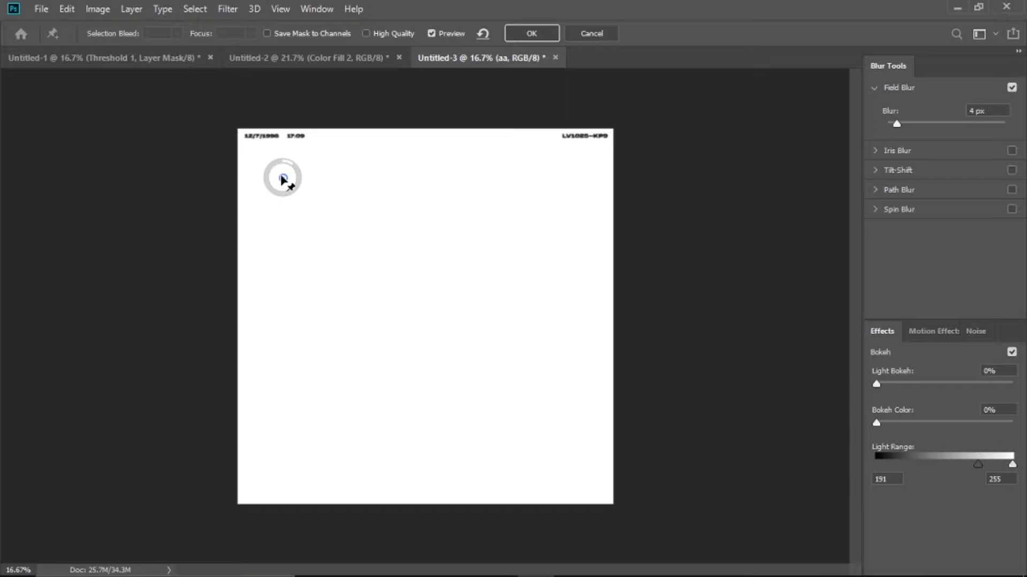
{"action": "left_click", "coordinate": [577, 176]}
{"action": "scroll", "coordinate": [626, 224], "scroll_direction": "up", "scroll_amount": 6}
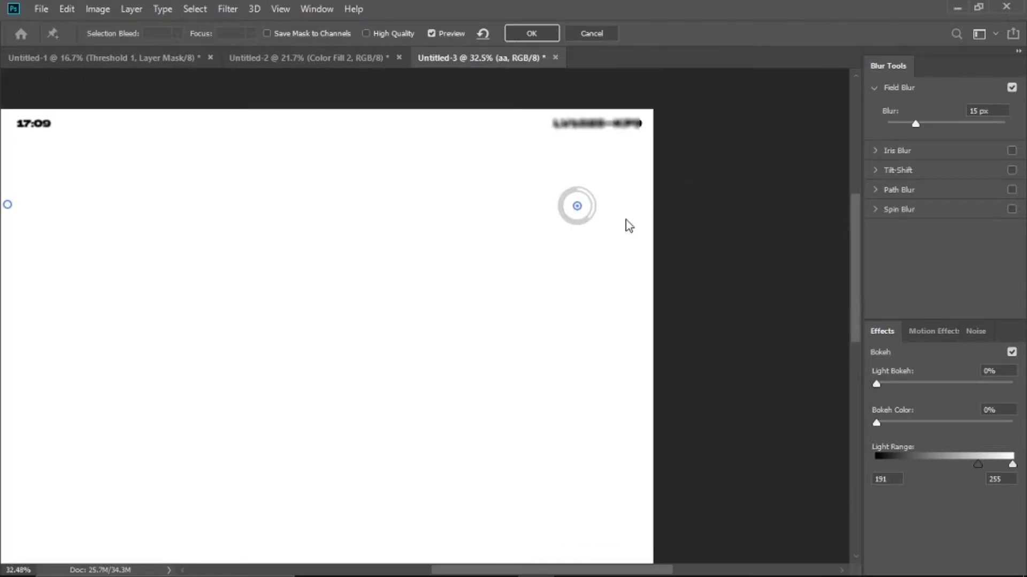
{"action": "left_click_drag", "start_coordinate": [532, 276], "coordinate": [529, 272]}
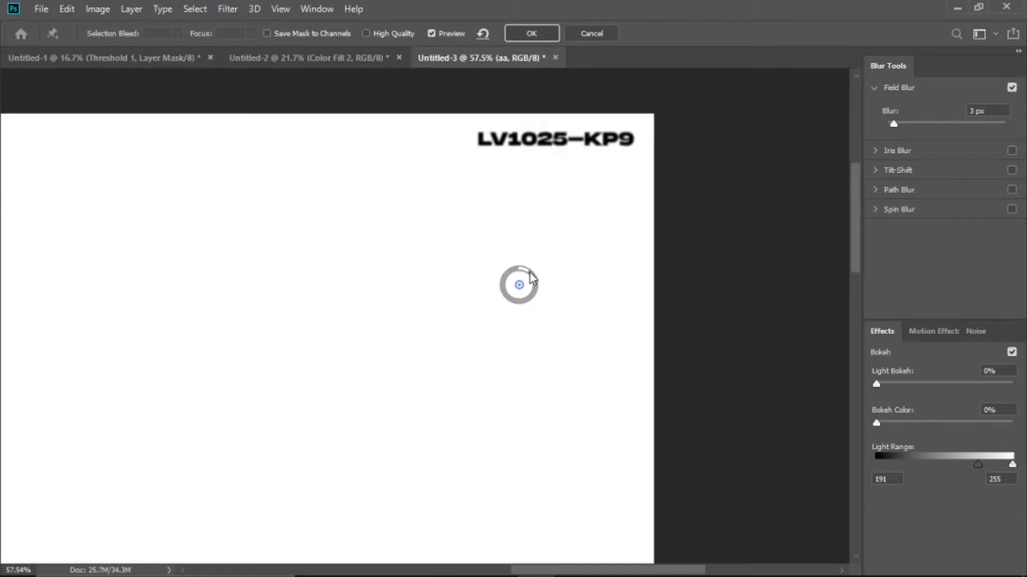
{"action": "scroll", "coordinate": [380, 232], "scroll_direction": "down", "scroll_amount": 5}
{"action": "scroll", "coordinate": [184, 179], "scroll_direction": "up", "scroll_amount": 6}
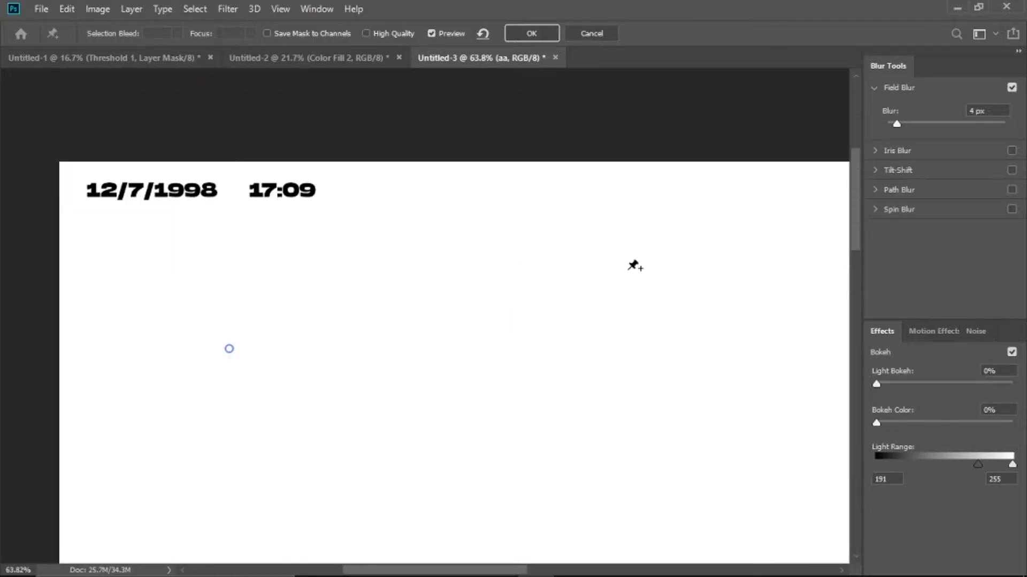
{"action": "left_click", "coordinate": [556, 31]}
- Add a Threshold adjustment over the blurred aa text layer and set its level to 45
{"action": "left_click", "coordinate": [15, 78]}
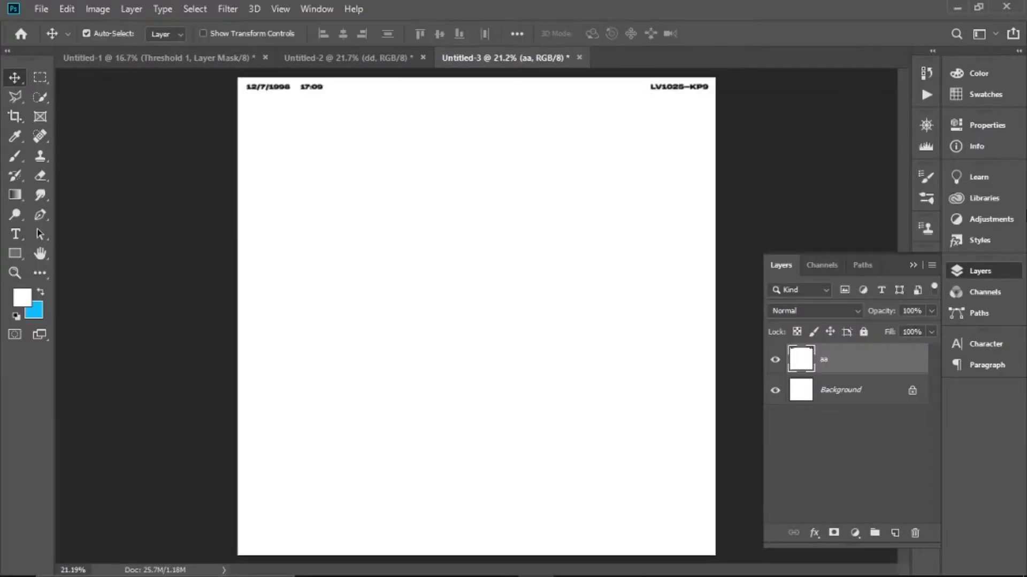
{"action": "left_click", "coordinate": [991, 219]}
{"action": "left_click", "coordinate": [866, 247]}
{"action": "scroll", "coordinate": [268, 105], "scroll_direction": "up", "scroll_amount": 5}
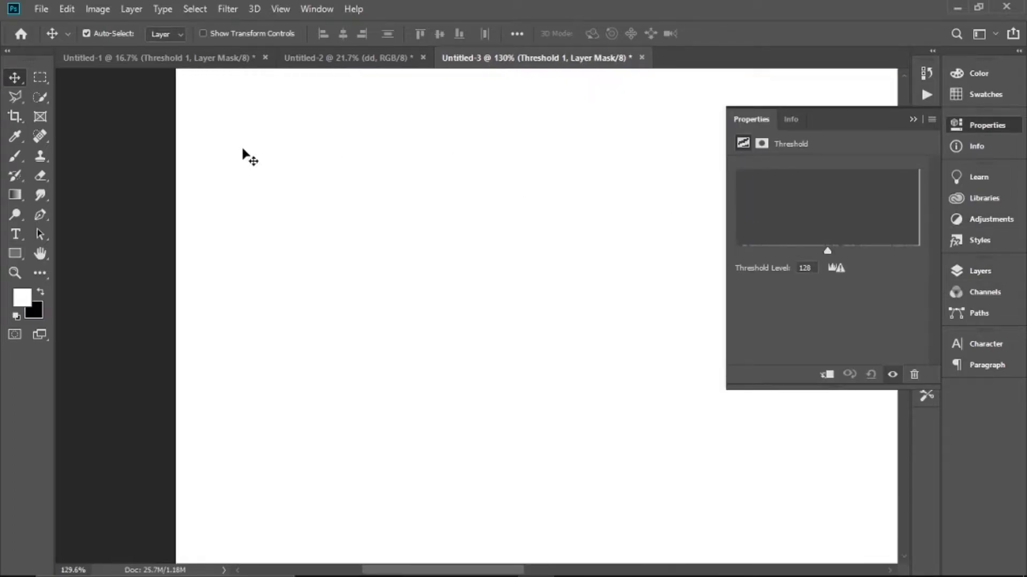
{"action": "left_click_drag", "start_coordinate": [830, 249], "coordinate": [779, 251]}
{"action": "scroll", "coordinate": [448, 255], "scroll_direction": "down", "scroll_amount": 5}
{"action": "scroll", "coordinate": [456, 238], "scroll_direction": "up", "scroll_amount": 8}
{"action": "left_click_drag", "start_coordinate": [516, 570], "coordinate": [824, 562]}
{"action": "scroll", "coordinate": [397, 264], "scroll_direction": "down", "scroll_amount": 6}
{"action": "left_click_drag", "start_coordinate": [779, 251], "coordinate": [768, 252]}
{"action": "scroll", "coordinate": [386, 378], "scroll_direction": "down", "scroll_amount": 5}
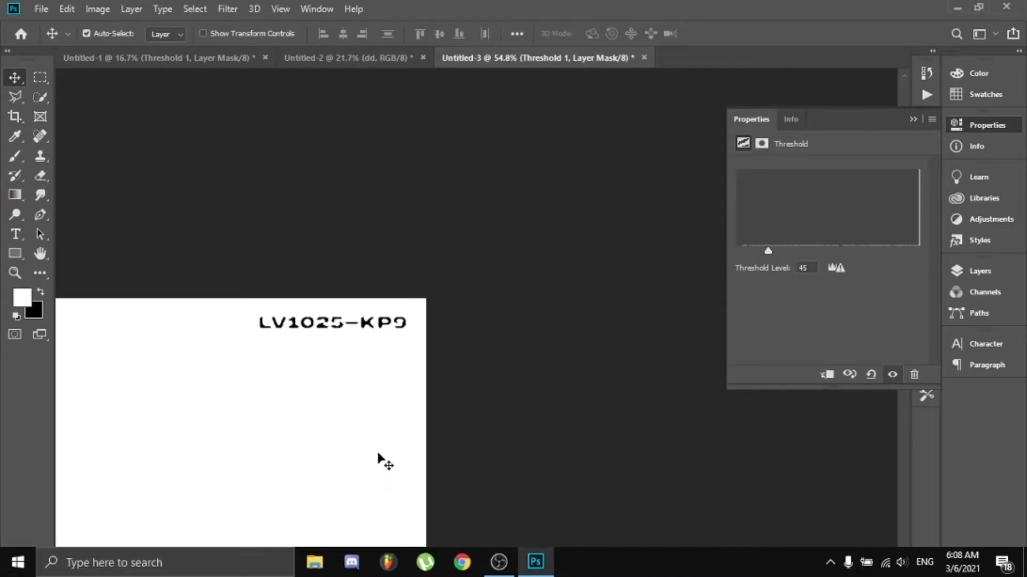
- Export the thresholded date and code text as an image file named dddd
{"action": "left_click_drag", "start_coordinate": [663, 570], "coordinate": [436, 566]}
{"action": "left_click", "coordinate": [41, 9]}
{"action": "mouse_move", "coordinate": [70, 216]}
{"action": "left_click", "coordinate": [328, 142]}
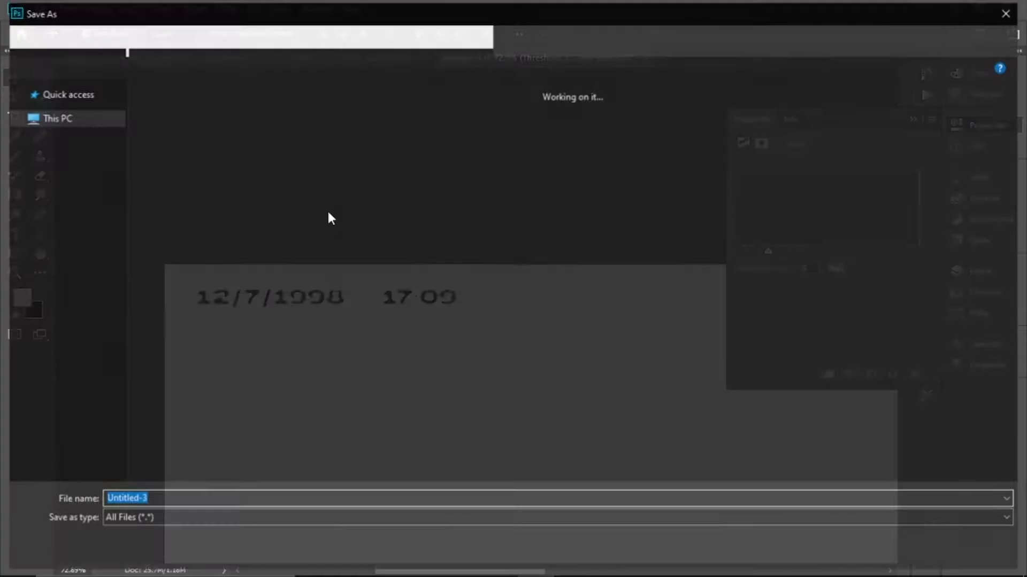
{"action": "type", "text": "dddd"}
{"action": "left_click", "coordinate": [902, 552]}
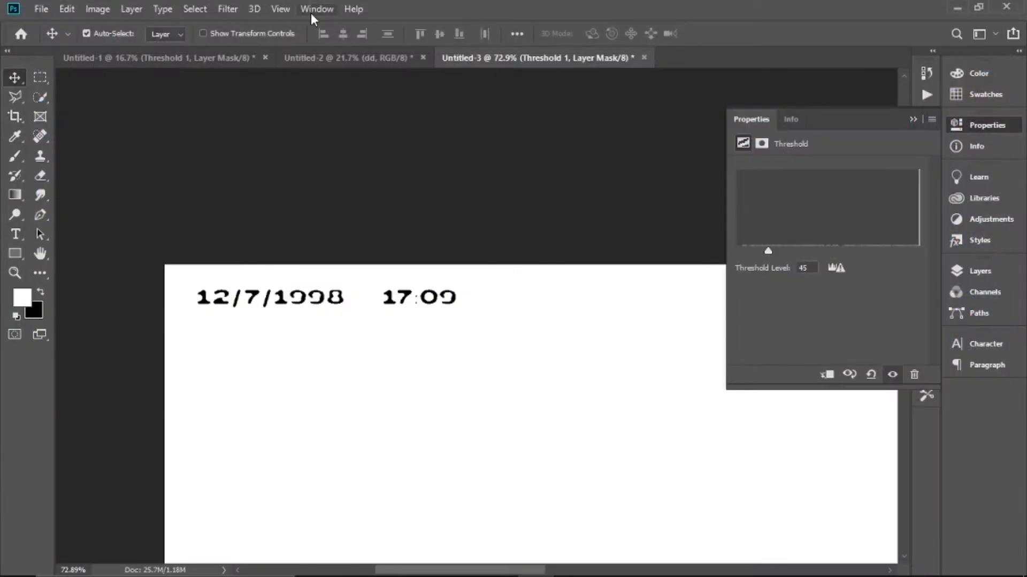
- Place the exported dddd image in the Untitled-2 palm poster as an embedded layer and set its blend mode to Multiply
{"action": "left_click", "coordinate": [346, 64]}
{"action": "left_click", "coordinate": [41, 8]}
{"action": "left_click", "coordinate": [156, 293]}
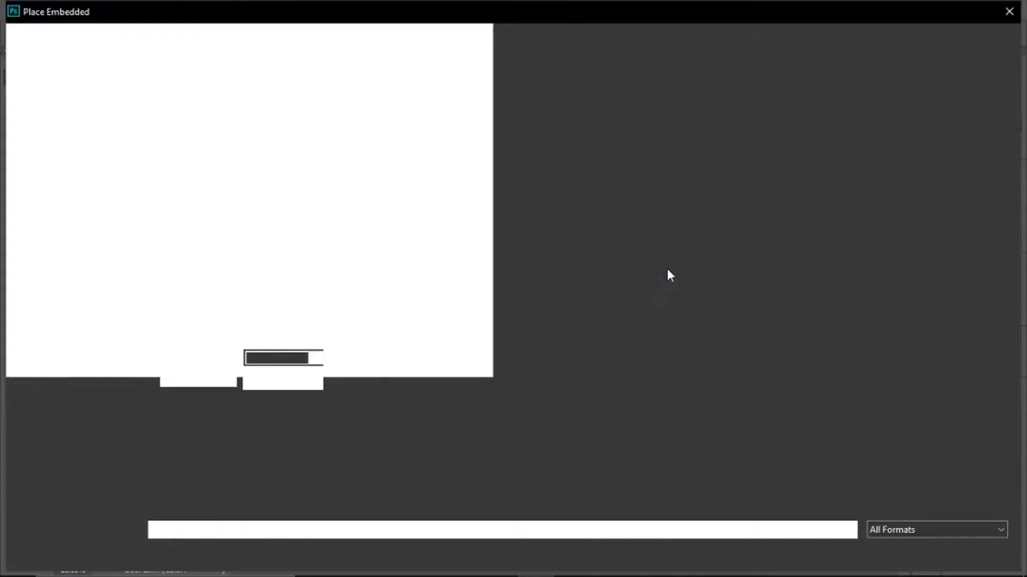
{"action": "double_click", "coordinate": [842, 223]}
{"action": "left_click", "coordinate": [983, 273]}
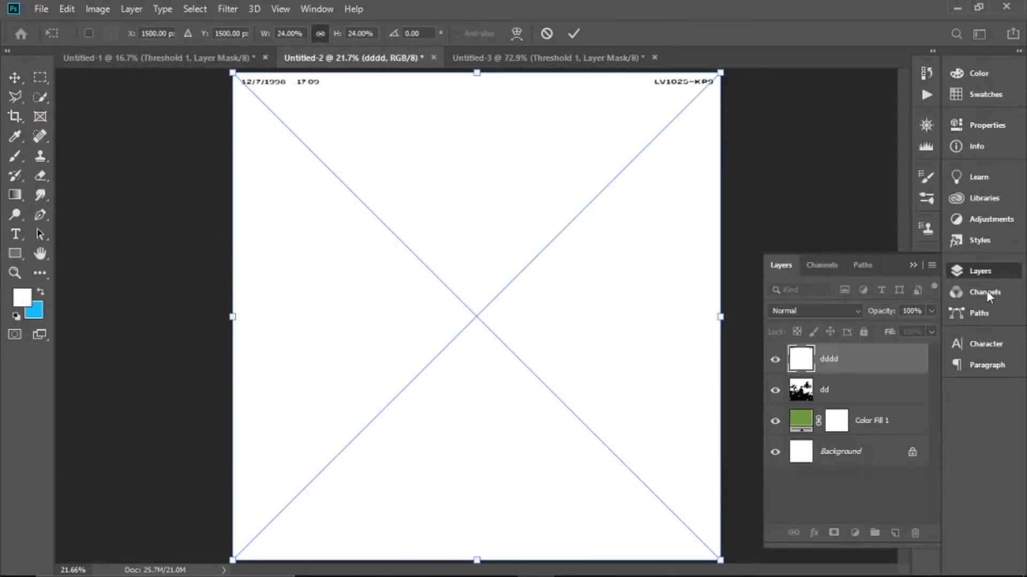
{"action": "left_click", "coordinate": [846, 313]}
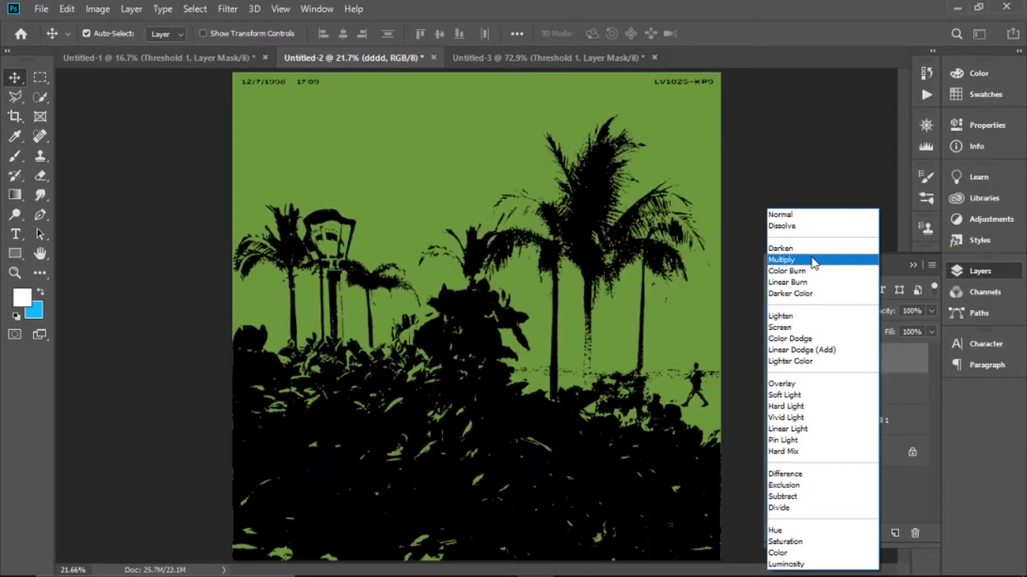
{"action": "left_click", "coordinate": [814, 262]}
{"action": "scroll", "coordinate": [211, 133], "scroll_direction": "up", "scroll_amount": 10}
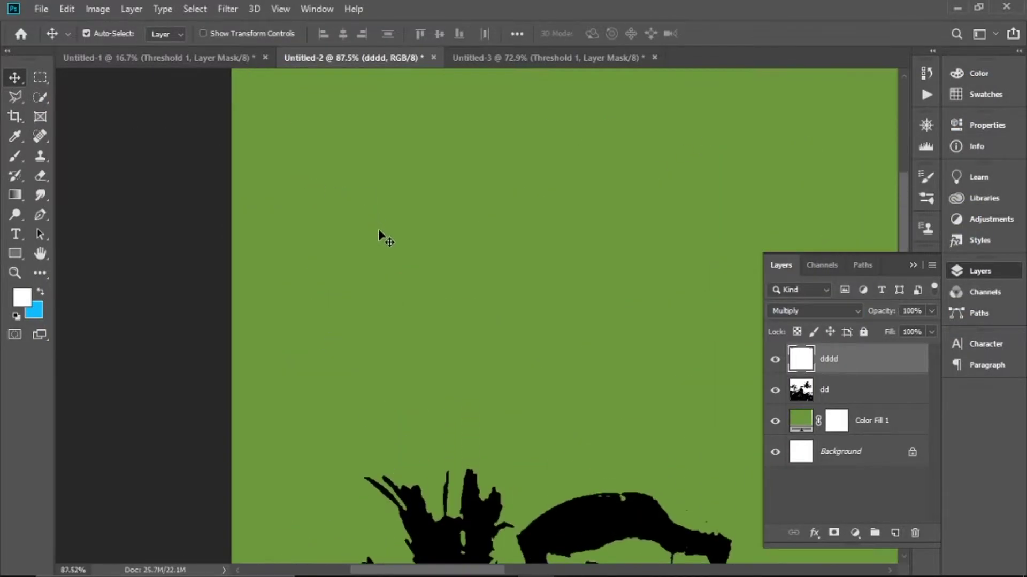
{"action": "scroll", "coordinate": [377, 230], "scroll_direction": "up", "scroll_amount": 3}
{"action": "scroll", "coordinate": [339, 238], "scroll_direction": "down", "scroll_amount": 11}
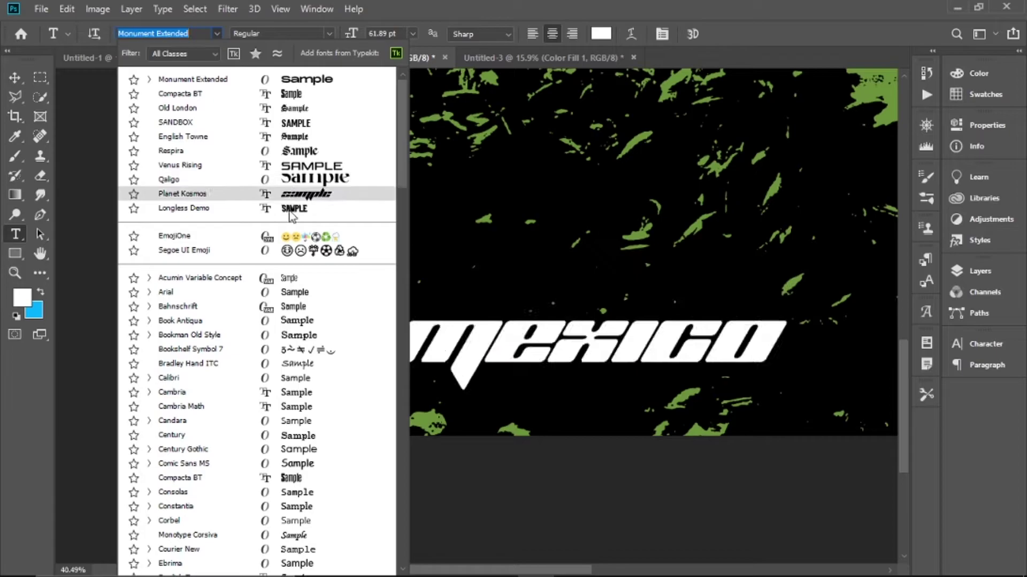
- Set the MEXICO text in white Sylfaen and scale it up to about 132%
{"action": "scroll", "coordinate": [290, 216], "scroll_direction": "down", "scroll_amount": 10}
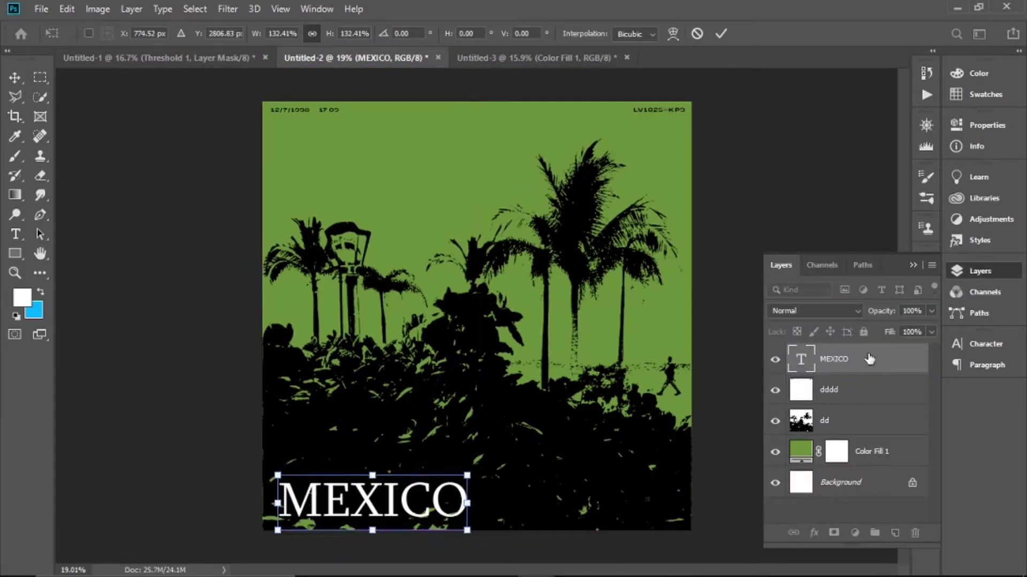
{"action": "key", "text": "Return"}
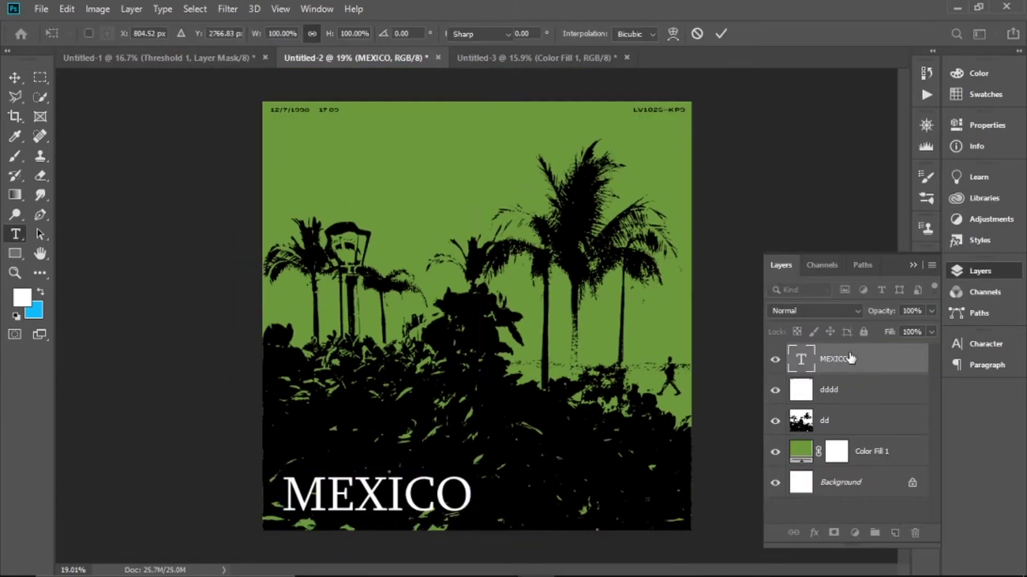
{"action": "left_click", "coordinate": [323, 35]}
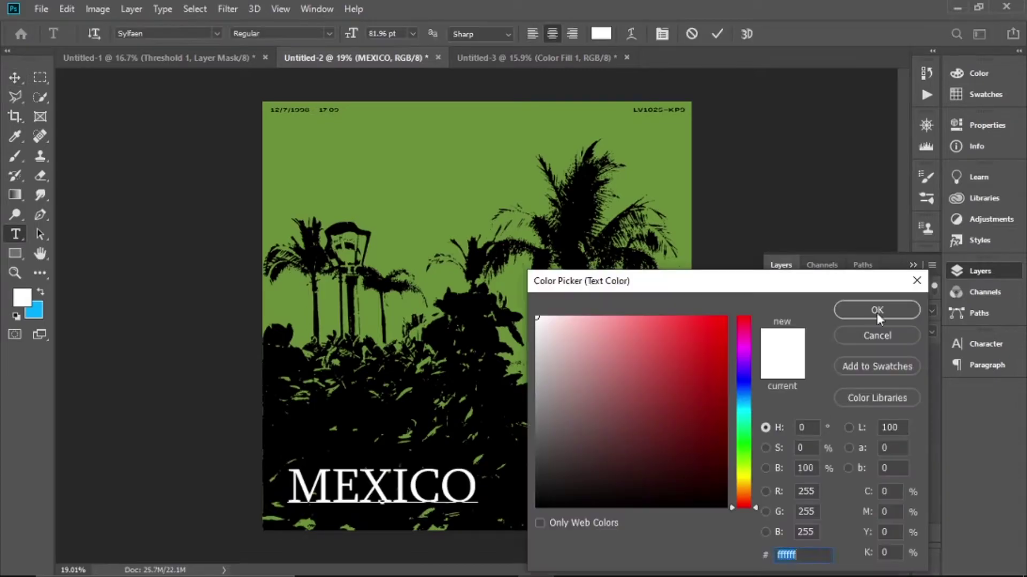
{"action": "left_click", "coordinate": [876, 312]}
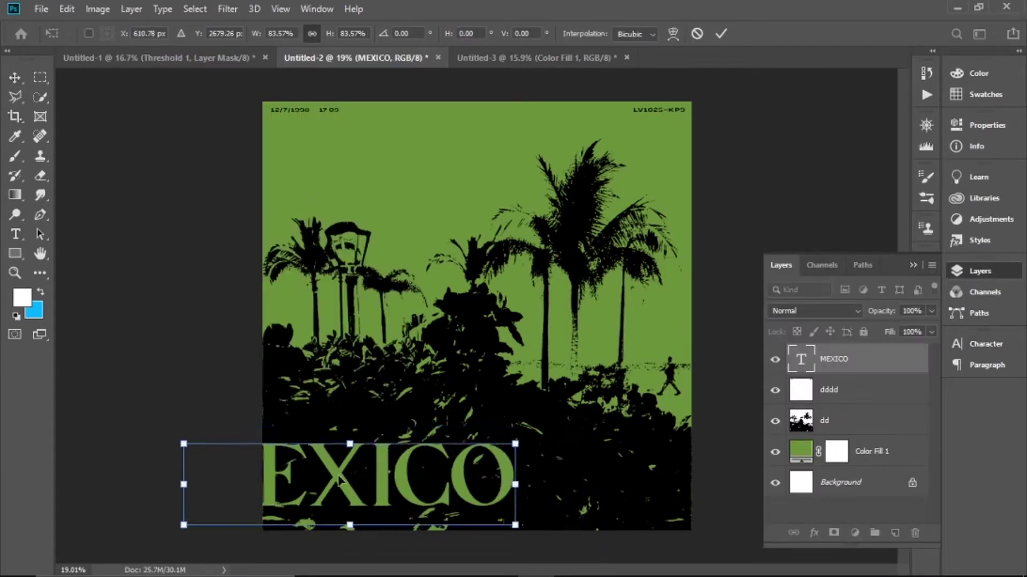
- Position the large MEXICO text across the poster's lower part, running off the left edge, and set its blend mode to Difference
{"action": "key", "text": "Escape"}
{"action": "left_click", "coordinate": [813, 311]}
{"action": "left_click", "coordinate": [821, 481]}
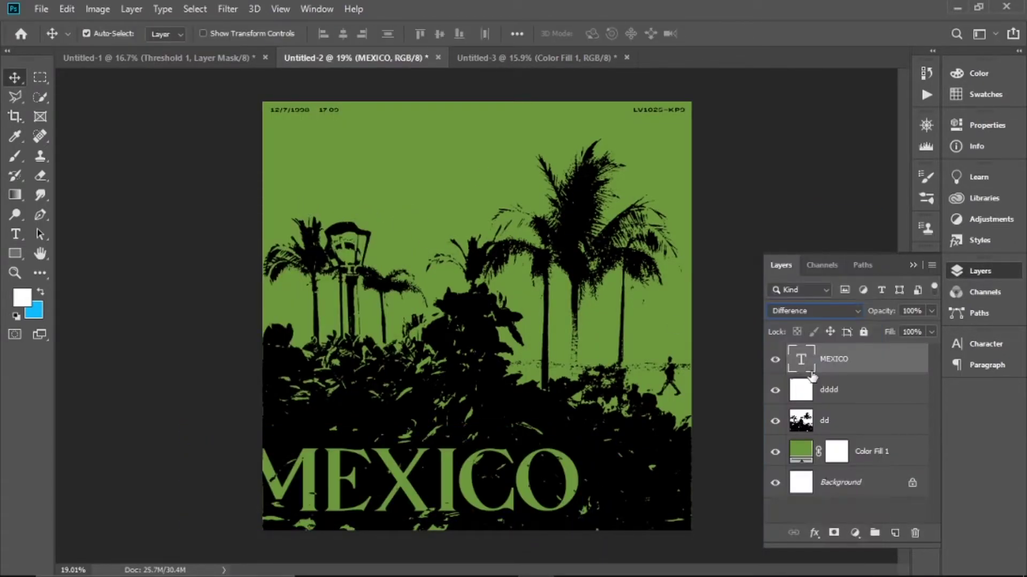
{"action": "key", "text": "ctrl+t"}
{"action": "key", "text": "Return"}
- Combine the MEXICO, dddd, dd and Color Fill 1 layers into one smart object
{"action": "left_click", "coordinate": [877, 479], "text": "shift"}
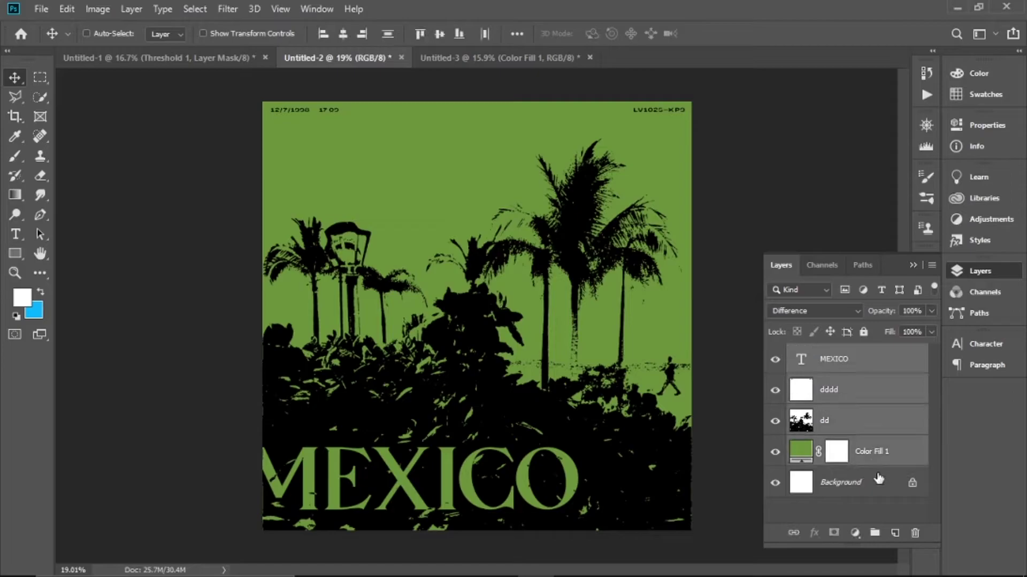
{"action": "left_click", "coordinate": [931, 265]}
{"action": "left_click", "coordinate": [835, 333]}
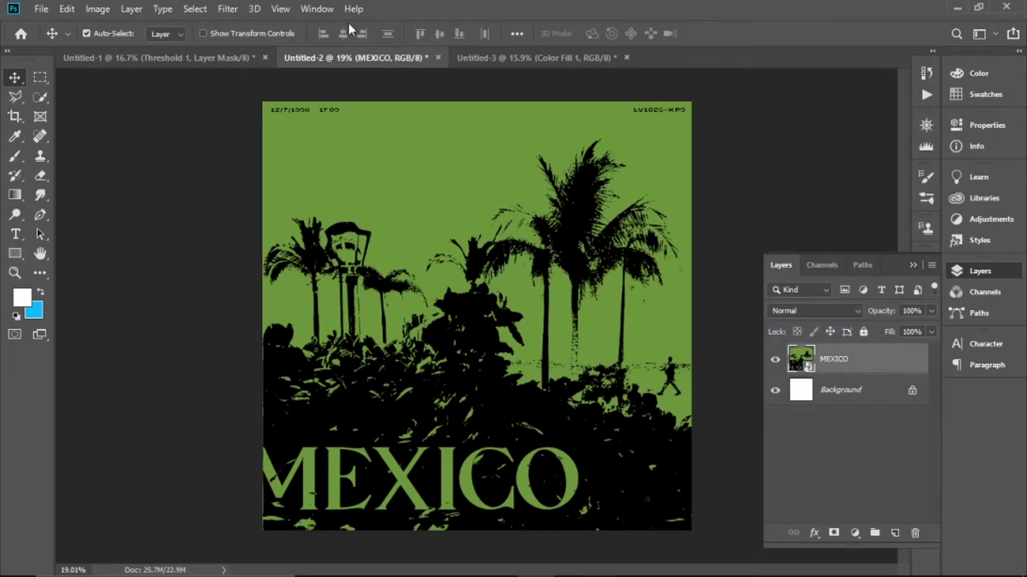
- Apply an Add Noise filter to the MEXICO smart object with a 20% amount and uniform distribution
{"action": "left_click", "coordinate": [227, 9]}
{"action": "mouse_move", "coordinate": [252, 223]}
{"action": "left_click", "coordinate": [428, 220]}
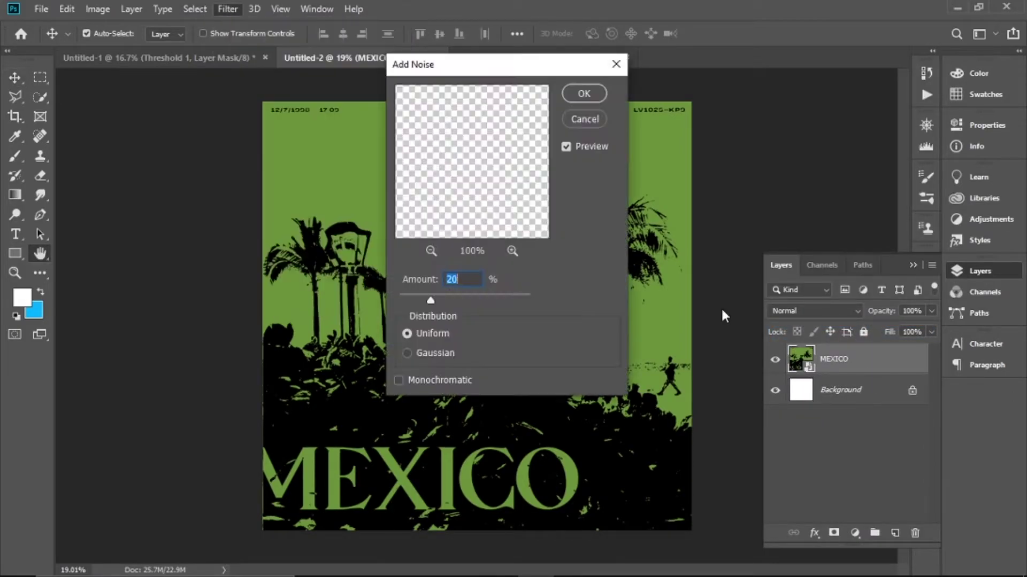
{"action": "left_click", "coordinate": [583, 94]}
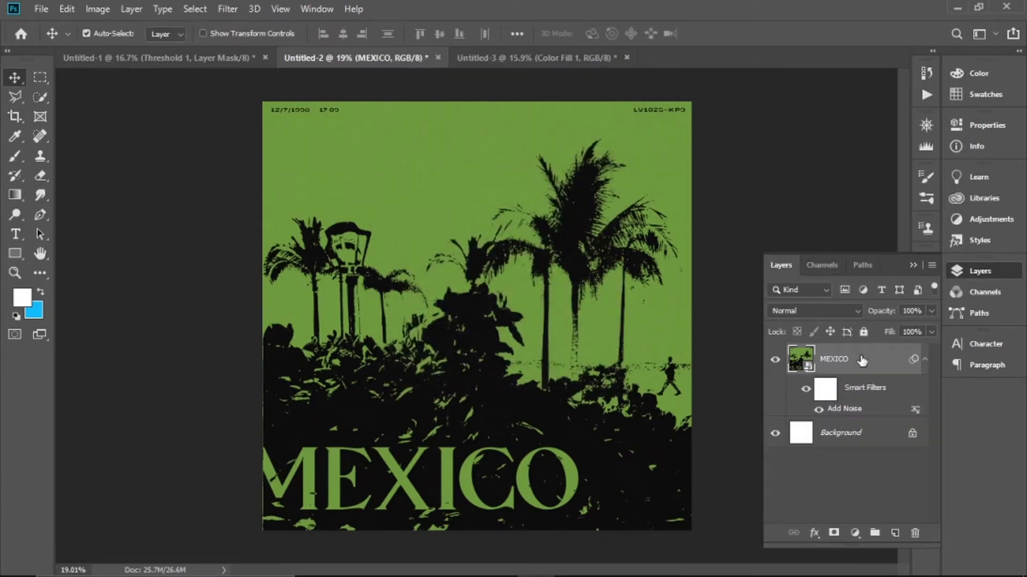
- Create a new layer above the MEXICO smart object and fill it with mid grey
{"action": "left_click", "coordinate": [895, 533]}
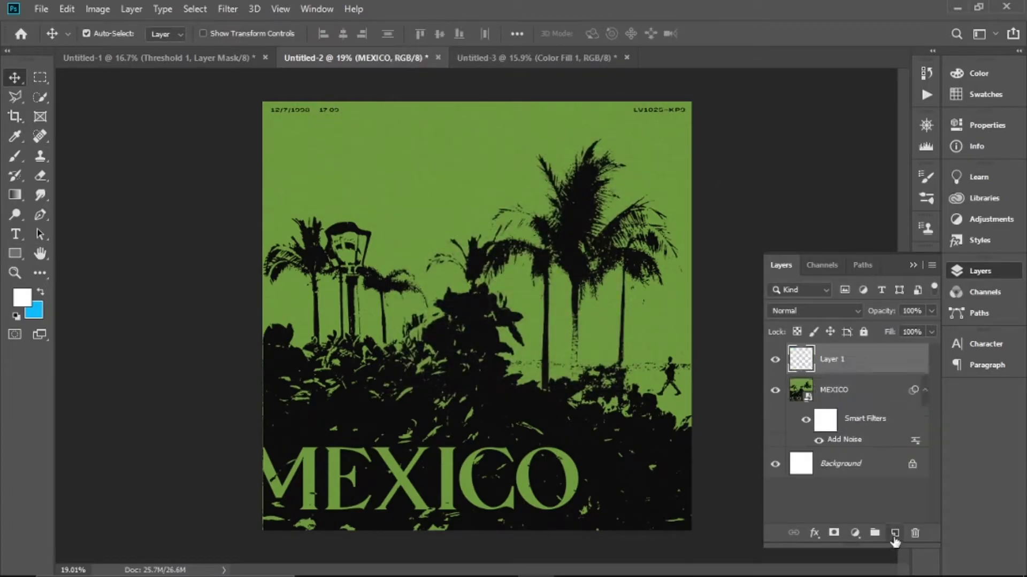
{"action": "left_click", "coordinate": [67, 9]}
{"action": "left_click", "coordinate": [245, 245]}
{"action": "key", "text": "Return"}
- Apply a Halftone Pattern filter to the grey layer with the Dot pattern type, size 3 and contrast 49
{"action": "left_click", "coordinate": [228, 9]}
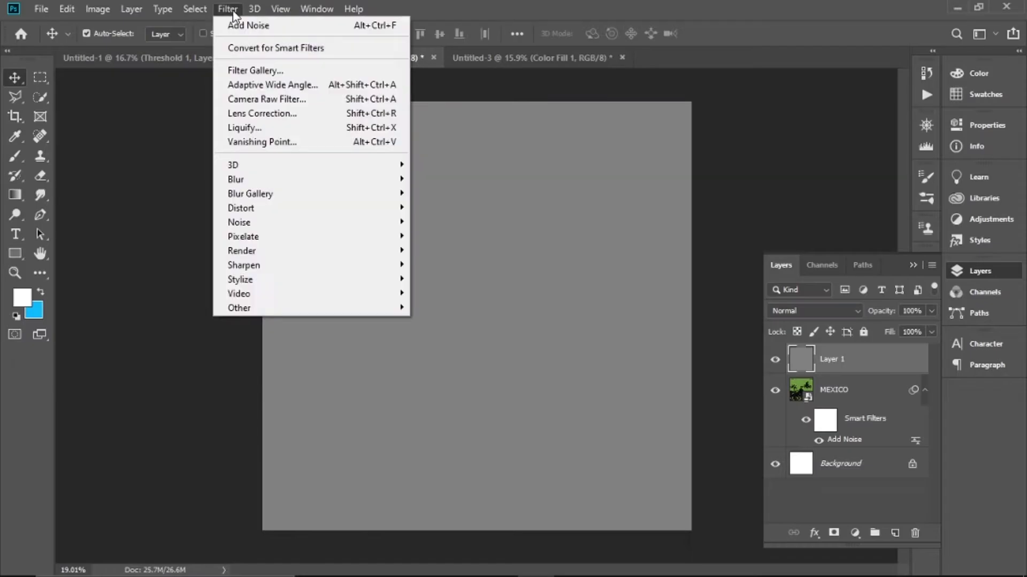
{"action": "left_click", "coordinate": [298, 71]}
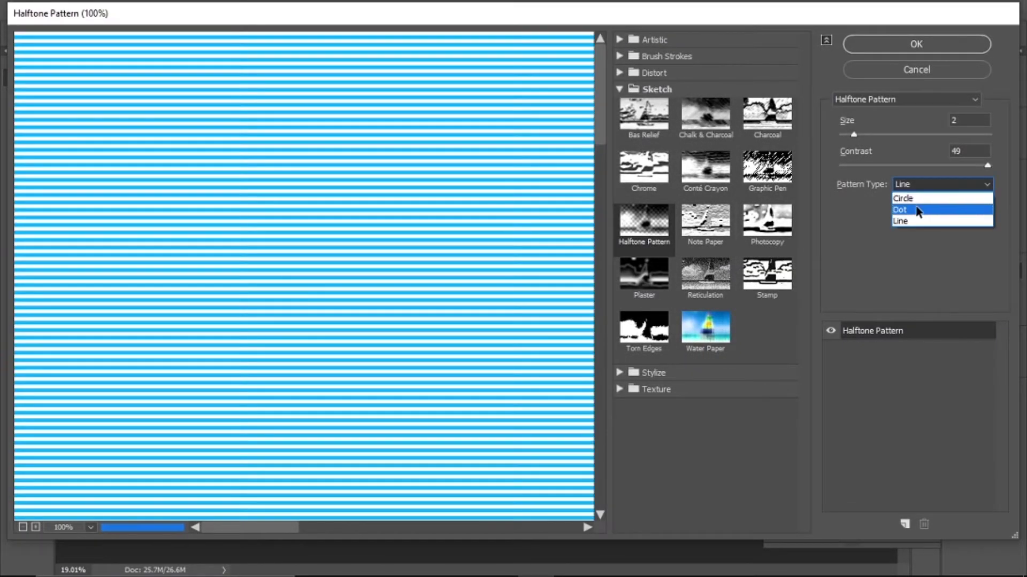
{"action": "left_click", "coordinate": [916, 210]}
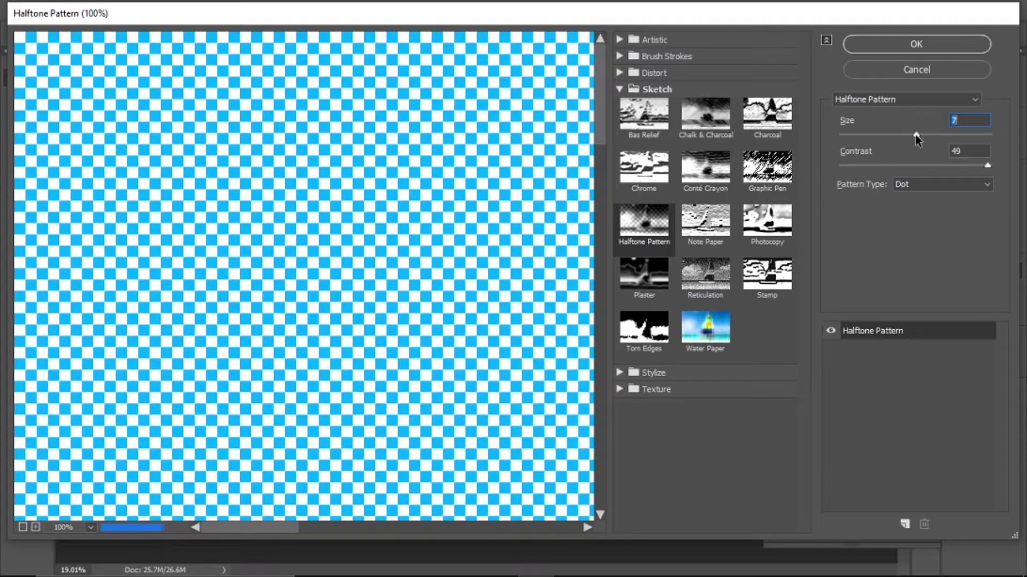
{"action": "left_click_drag", "start_coordinate": [915, 137], "coordinate": [877, 138]}
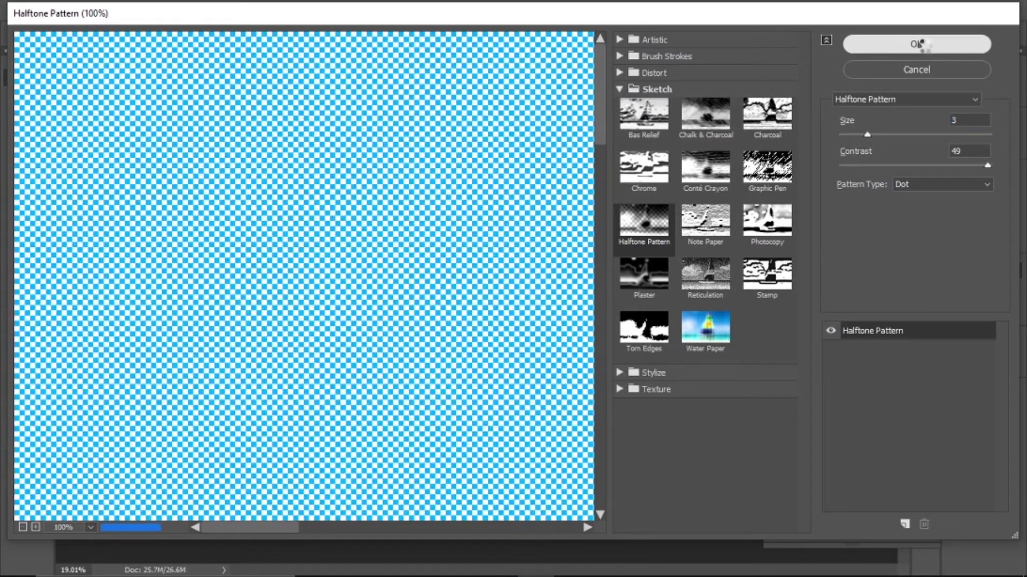
{"action": "left_click", "coordinate": [916, 44]}
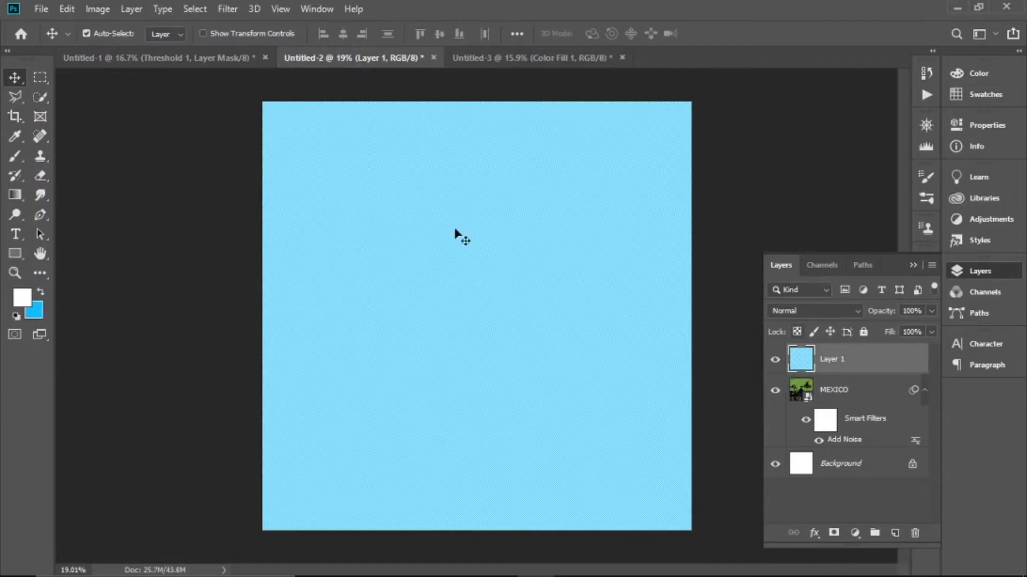
- Desaturate the blue halftone dots on Layer 1
{"action": "left_click", "coordinate": [97, 10]}
{"action": "mouse_move", "coordinate": [123, 48]}
{"action": "left_click", "coordinate": [285, 338]}
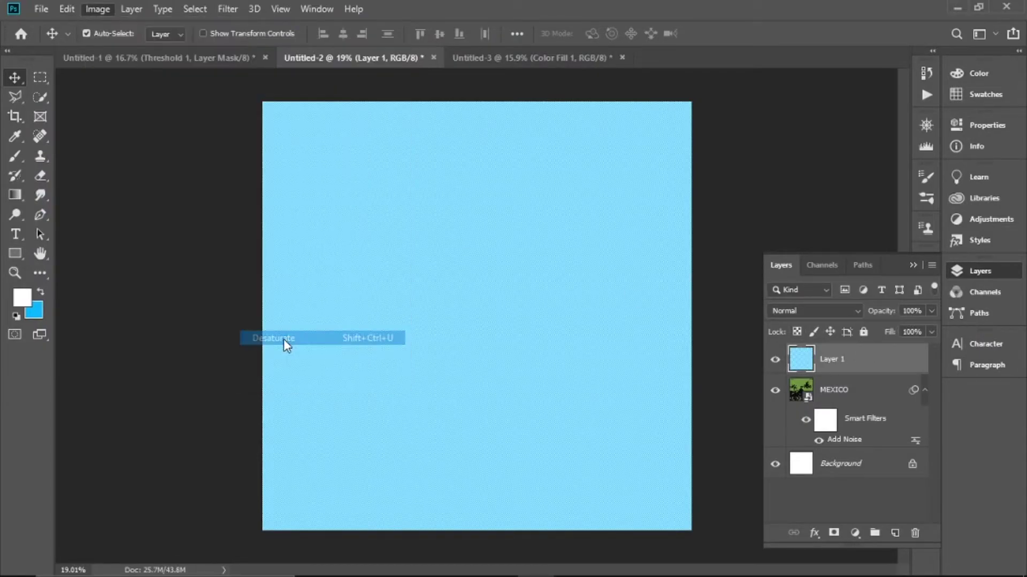
- Set Layer 1's blend mode to Soft Light and its opacity to 38%
{"action": "left_click", "coordinate": [854, 312]}
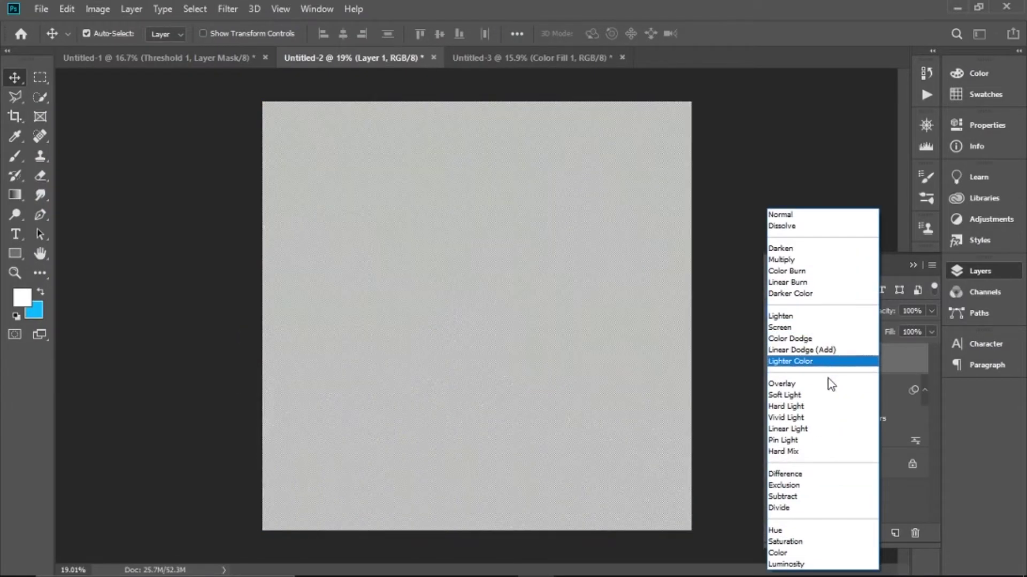
{"action": "left_click", "coordinate": [812, 396]}
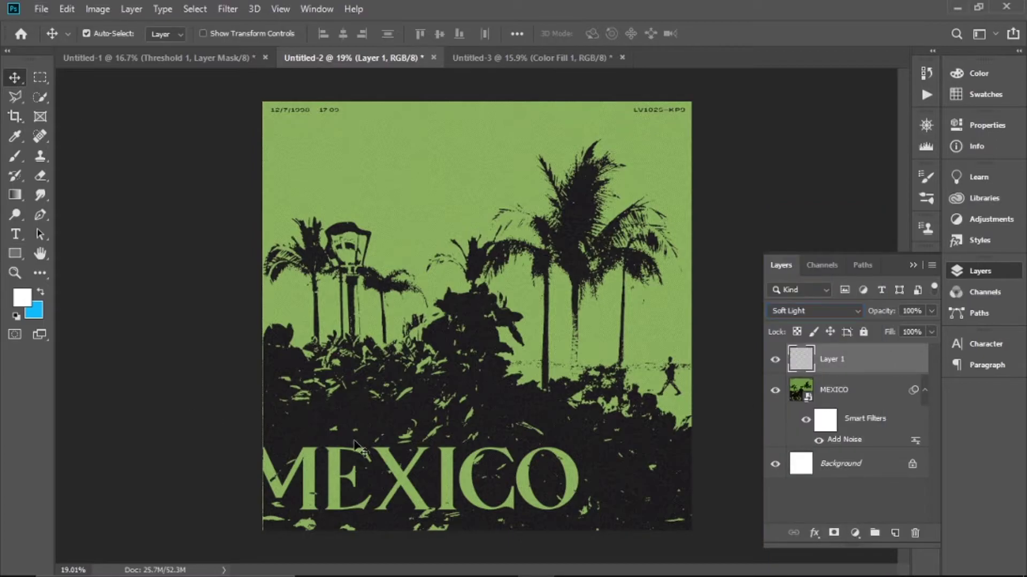
{"action": "scroll", "coordinate": [348, 444], "scroll_direction": "up", "scroll_amount": 12}
{"action": "scroll", "coordinate": [334, 446], "scroll_direction": "down", "scroll_amount": 11}
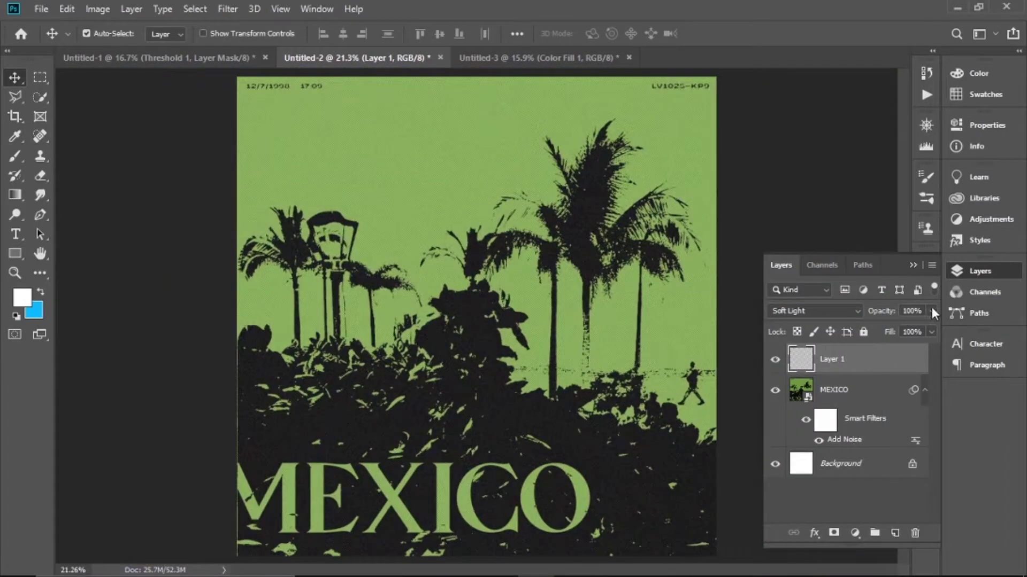
{"action": "left_click_drag", "start_coordinate": [933, 313], "coordinate": [887, 328]}
{"action": "scroll", "coordinate": [530, 436], "scroll_direction": "down", "scroll_amount": 1}
- Apply Hue/Saturation to the MEXICO smart object, slightly lowering the lightness and slightly raising the saturation
{"action": "left_click", "coordinate": [802, 391]}
{"action": "left_click", "coordinate": [97, 9]}
{"action": "left_click", "coordinate": [294, 124]}
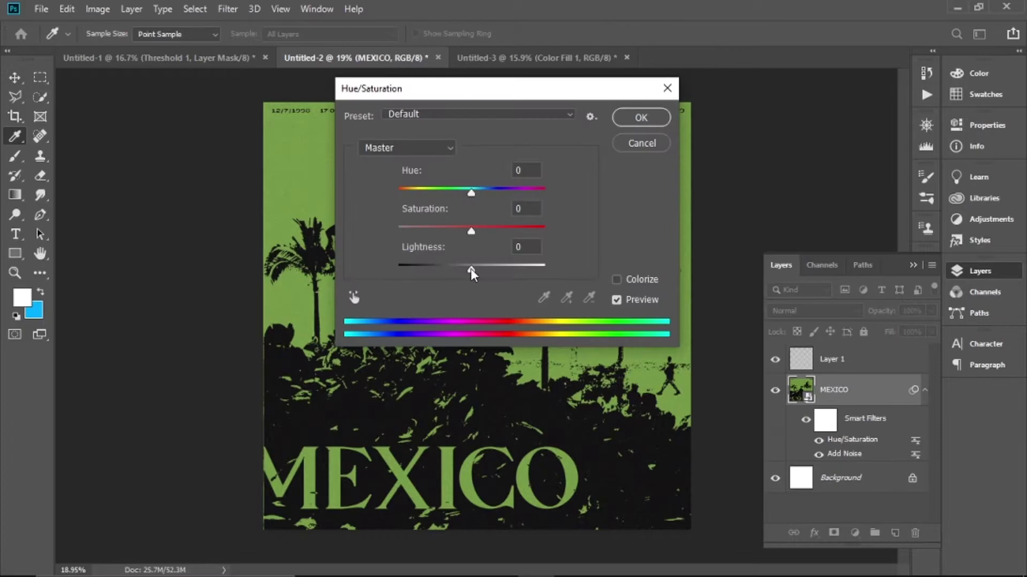
{"action": "left_click_drag", "start_coordinate": [470, 270], "coordinate": [459, 269]}
{"action": "left_click_drag", "start_coordinate": [471, 232], "coordinate": [481, 234]}
{"action": "left_click", "coordinate": [641, 117]}
{"action": "scroll", "coordinate": [472, 372], "scroll_direction": "up", "scroll_amount": 13}
{"action": "scroll", "coordinate": [473, 375], "scroll_direction": "down", "scroll_amount": 5}
- Set the halftone Layer 1 to 100% opacity with the Soft Light blend mode
{"action": "left_click", "coordinate": [832, 359]}
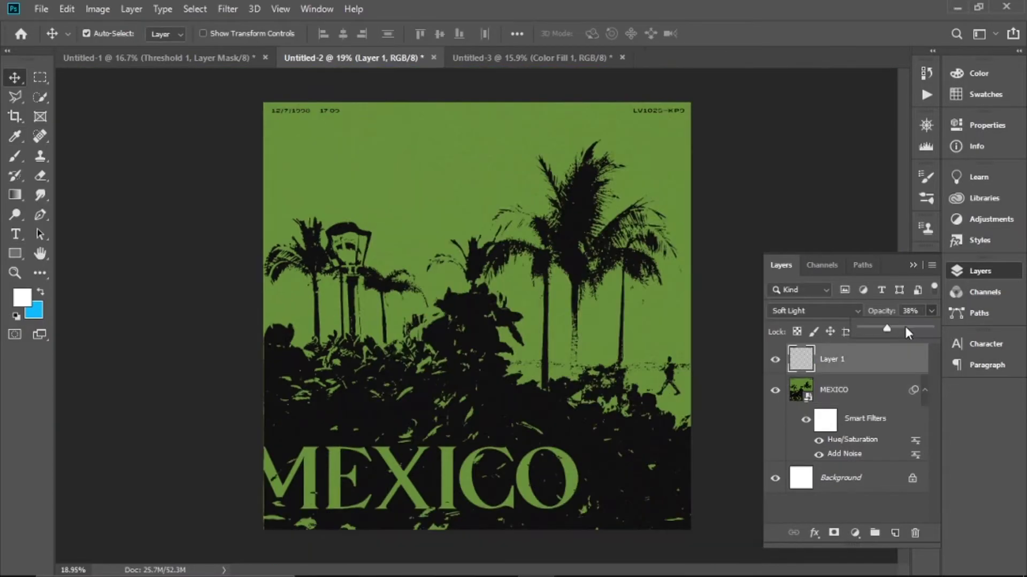
{"action": "left_click", "coordinate": [813, 310]}
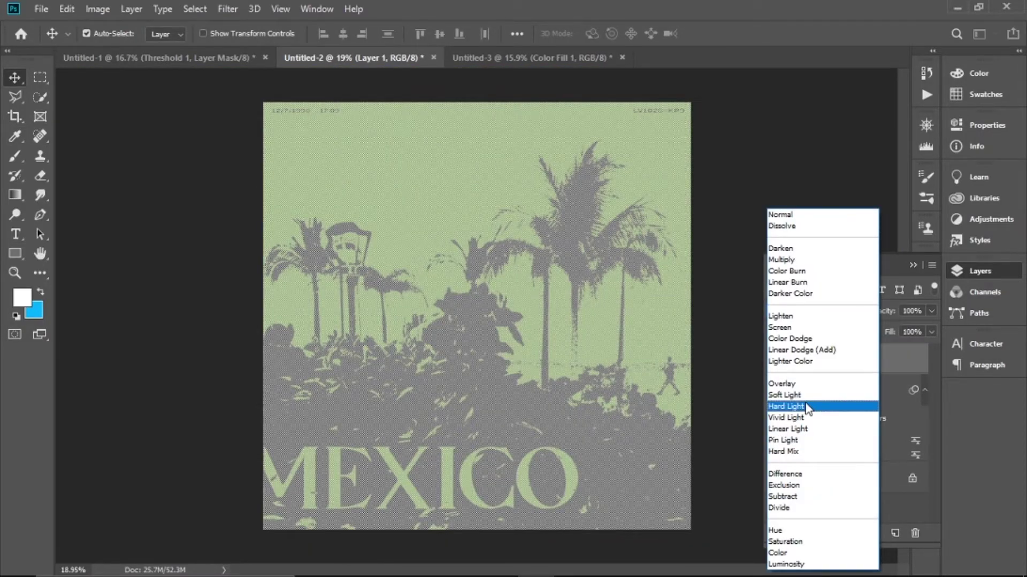
{"action": "left_click", "coordinate": [808, 409]}
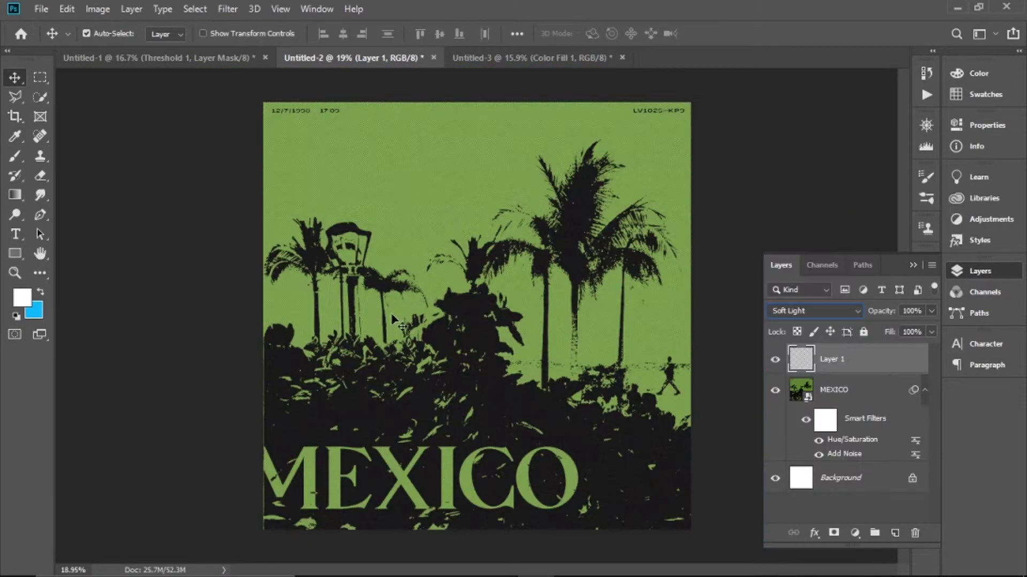
- Place the DUDE CLAYY TEXTURE 6 image as an embedded layer over the whole poster
{"action": "left_click", "coordinate": [41, 9]}
{"action": "left_click", "coordinate": [70, 225]}
{"action": "double_click", "coordinate": [331, 222]}
{"action": "double_click", "coordinate": [672, 143]}
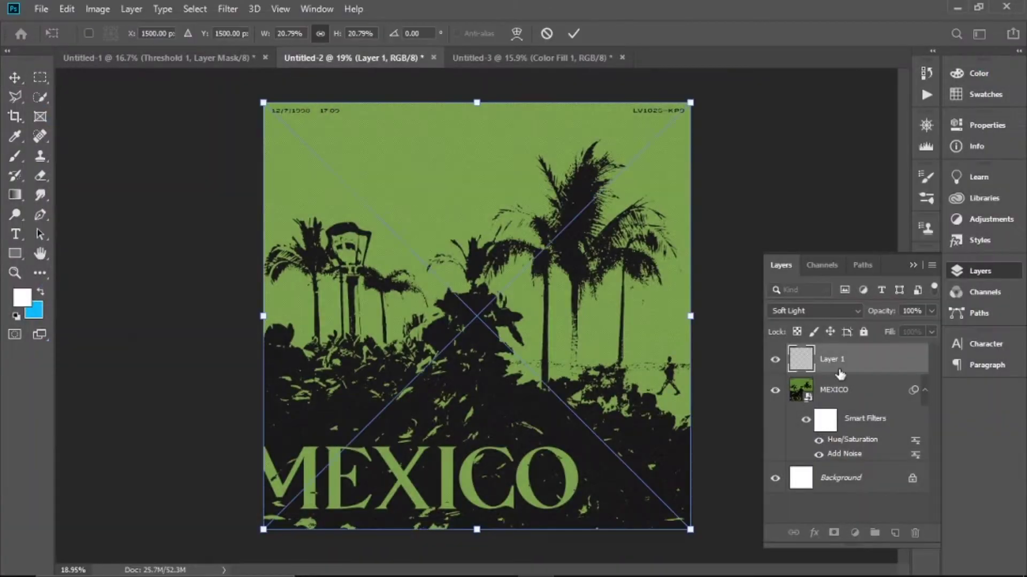
{"action": "key", "text": "Return"}
- Set the DUDE CLAYY TEXTURE 6 layer's opacity to 34% and its blend mode to Color Dodge
{"action": "left_click", "coordinate": [813, 310]}
{"action": "left_click", "coordinate": [802, 371]}
{"action": "left_click", "coordinate": [931, 310]}
{"action": "left_click", "coordinate": [872, 328]}
{"action": "left_click", "coordinate": [813, 311]}
{"action": "left_click", "coordinate": [802, 347]}
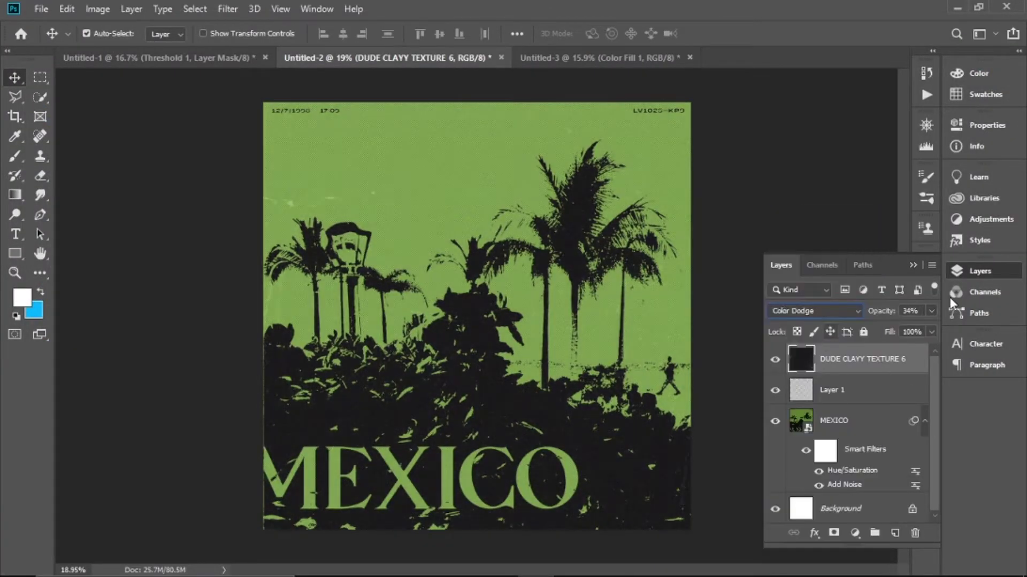
- Raise the DUDE CLAYY TEXTURE 6 layer's opacity to 93%
{"action": "left_click", "coordinate": [931, 311]}
{"action": "left_click_drag", "start_coordinate": [871, 328], "coordinate": [926, 328]}
- Place the cream paper texture image 16 as an embedded layer and stretch it over the whole poster
{"action": "left_click", "coordinate": [41, 9]}
{"action": "left_click", "coordinate": [70, 224]}
{"action": "double_click", "coordinate": [510, 234]}
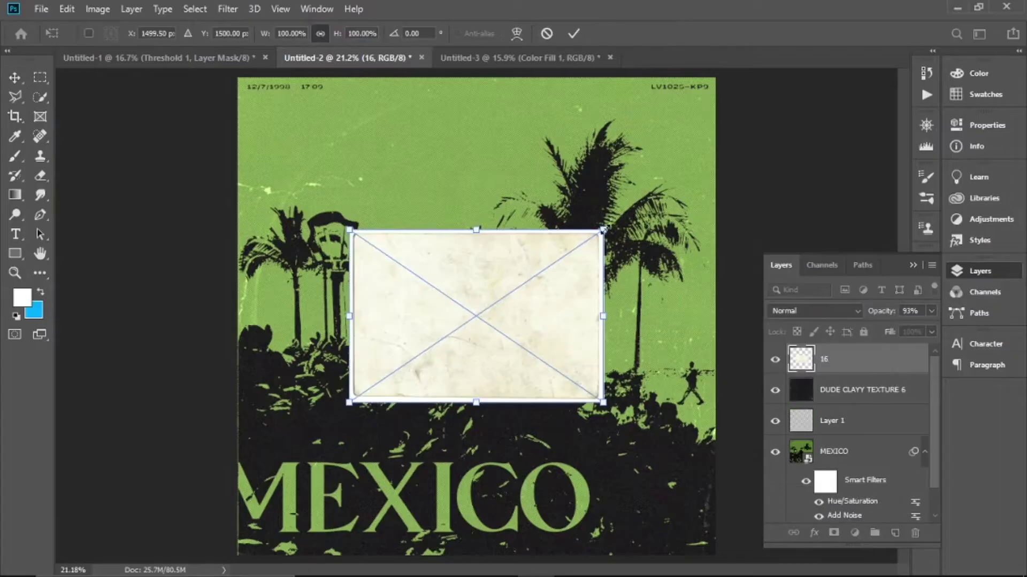
{"action": "left_click_drag", "start_coordinate": [605, 230], "coordinate": [715, 79]}
{"action": "left_click_drag", "start_coordinate": [351, 403], "coordinate": [238, 555]}
{"action": "key", "text": "Return"}
- Invert the colors of the paper texture layer 16 and desaturate it
{"action": "left_click", "coordinate": [98, 9]}
{"action": "left_click", "coordinate": [272, 223]}
{"action": "left_click", "coordinate": [98, 9]}
{"action": "mouse_move", "coordinate": [121, 48]}
{"action": "left_click", "coordinate": [273, 339]}
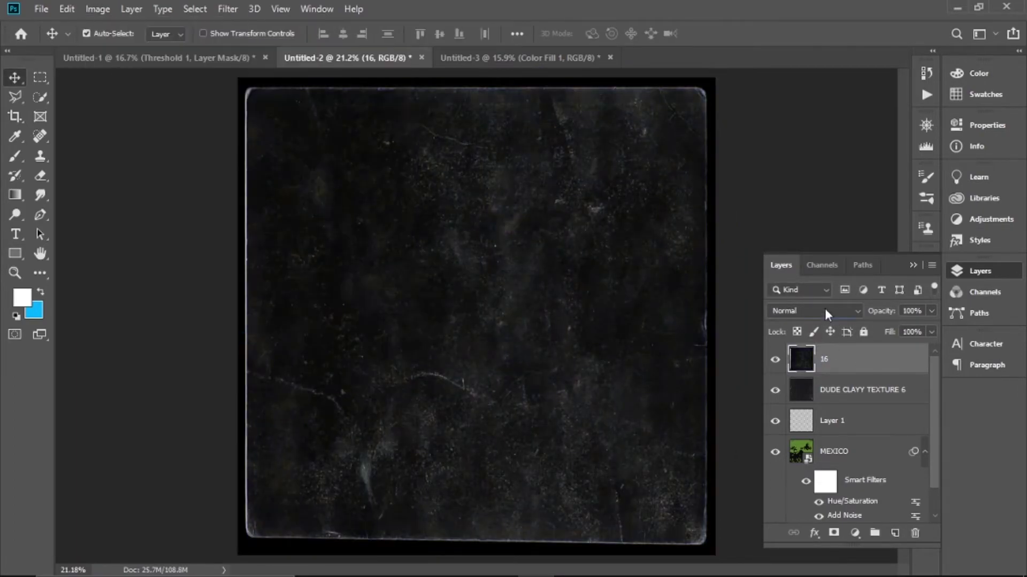
- Blend layer 16 with Color Dodge at 68% opacity and enlarge it slightly beyond the poster's edges
{"action": "left_click", "coordinate": [825, 310]}
{"action": "left_click", "coordinate": [825, 340]}
{"action": "key", "text": "ctrl+t"}
{"action": "left_click_drag", "start_coordinate": [238, 316], "coordinate": [222, 315]}
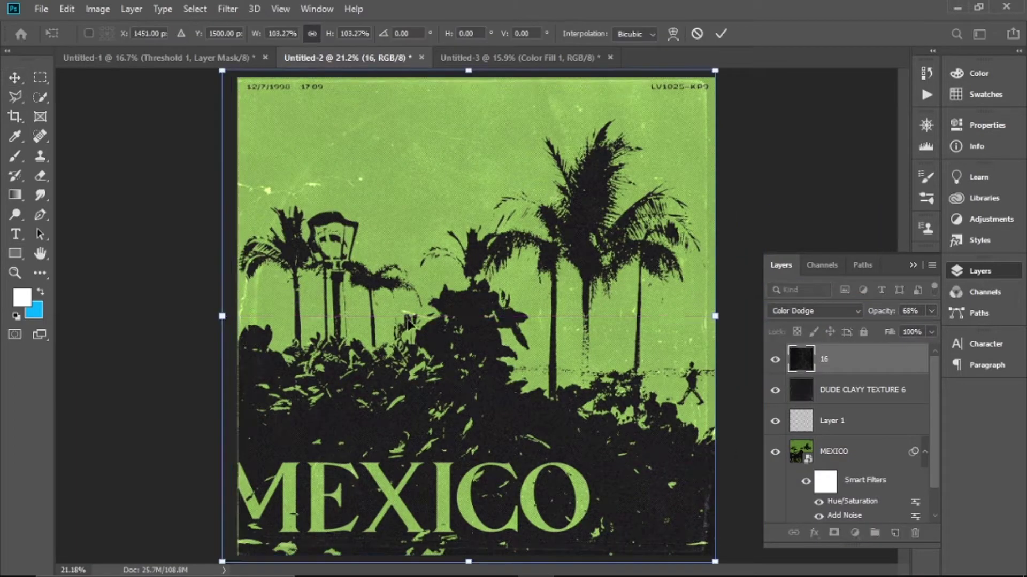
{"action": "left_click_drag", "start_coordinate": [715, 315], "coordinate": [723, 316]}
{"action": "key", "text": "Return"}
- Place image 6 from the Colored Textures folder as an embedded layer and stretch it over the whole poster
{"action": "left_click", "coordinate": [41, 9]}
{"action": "left_click", "coordinate": [174, 297]}
{"action": "double_click", "coordinate": [655, 353]}
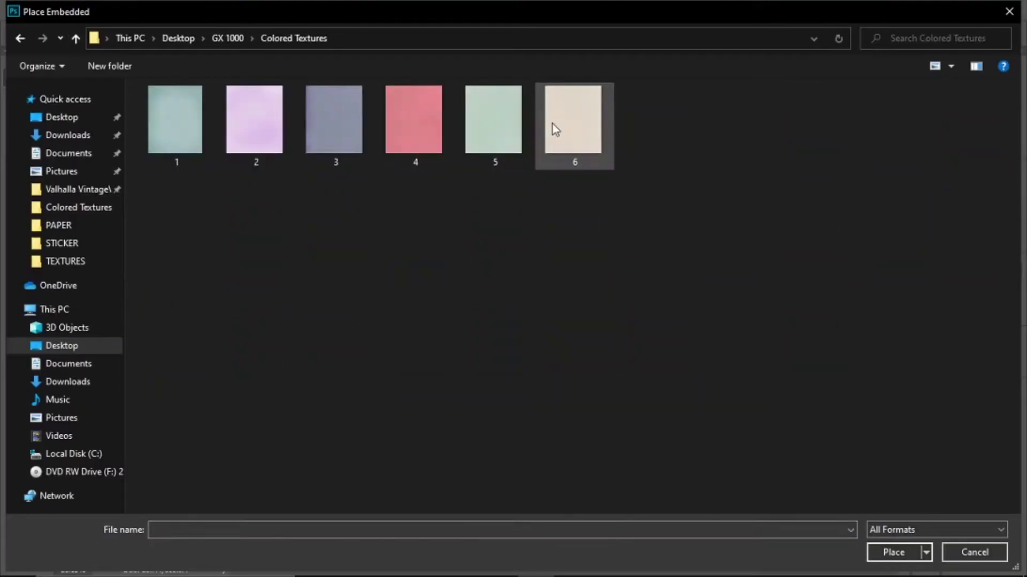
{"action": "double_click", "coordinate": [553, 124]}
{"action": "left_click_drag", "start_coordinate": [635, 126], "coordinate": [715, 78]}
{"action": "left_click_drag", "start_coordinate": [319, 506], "coordinate": [238, 556]}
{"action": "key", "text": "Return"}
- Desaturate the beige texture layer 6 and invert its colors
{"action": "left_click", "coordinate": [97, 9]}
{"action": "left_click", "coordinate": [272, 339]}
{"action": "left_click", "coordinate": [98, 10]}
{"action": "mouse_move", "coordinate": [120, 49]}
{"action": "left_click", "coordinate": [267, 223]}
- Set texture layer 6's blend mode to Lighten and its opacity to 40%
{"action": "left_click", "coordinate": [825, 311]}
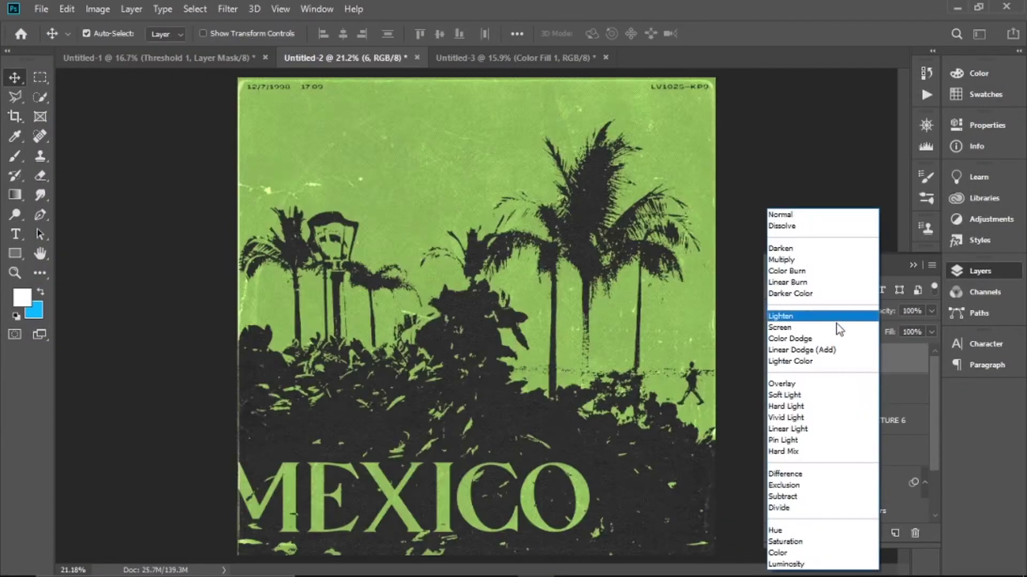
{"action": "left_click", "coordinate": [830, 361]}
{"action": "left_click", "coordinate": [824, 311]}
{"action": "left_click", "coordinate": [826, 328]}
{"action": "left_click", "coordinate": [932, 311]}
{"action": "left_click_drag", "start_coordinate": [934, 328], "coordinate": [894, 328]}
{"action": "left_click", "coordinate": [816, 311]}
{"action": "left_click", "coordinate": [807, 315]}
{"action": "left_click", "coordinate": [931, 311]}
{"action": "scroll", "coordinate": [511, 314], "scroll_direction": "down", "scroll_amount": 2}
{"action": "scroll", "coordinate": [510, 313], "scroll_direction": "up", "scroll_amount": 1}
- Place Photocopy Texture 1 from the Photocopy Textures folder as an embedded layer and widen it to cover the poster
{"action": "left_click", "coordinate": [41, 9]}
{"action": "left_click", "coordinate": [107, 297]}
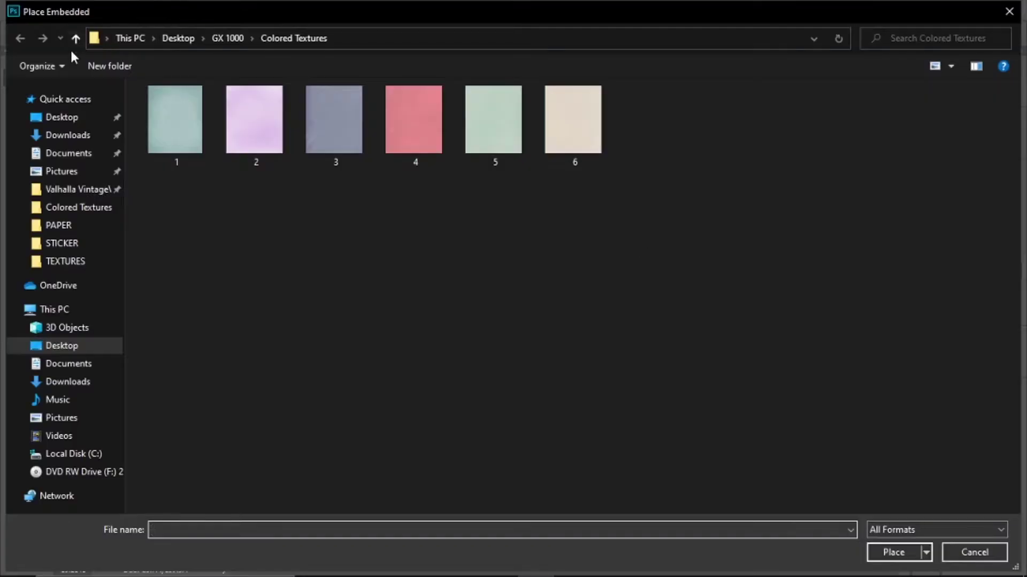
{"action": "left_click", "coordinate": [75, 38]}
{"action": "double_click", "coordinate": [972, 235]}
{"action": "double_click", "coordinate": [259, 134]}
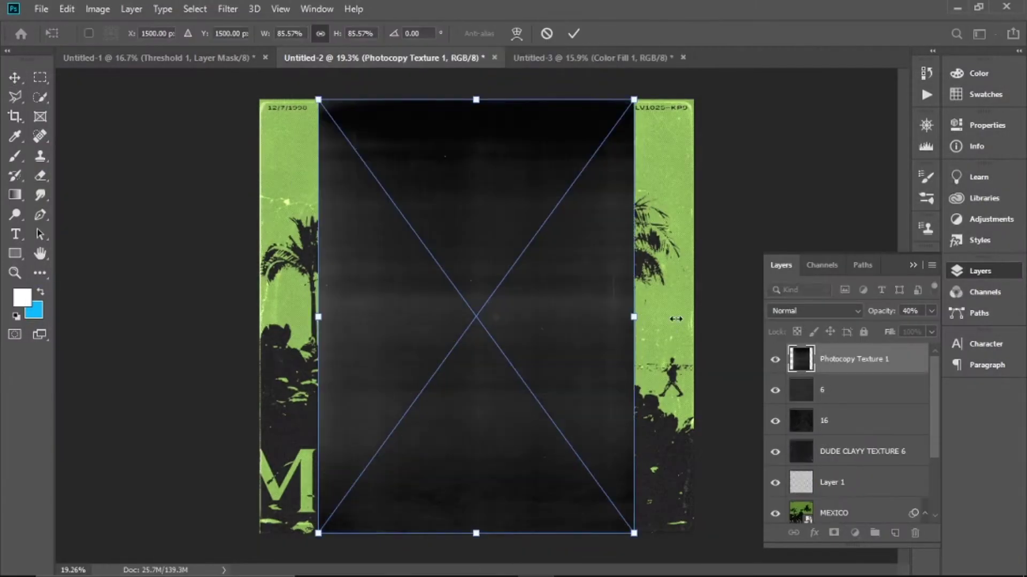
{"action": "left_click_drag", "start_coordinate": [634, 317], "coordinate": [694, 318]}
{"action": "key", "text": "Return"}
- Set the Photocopy Texture 1 layer to Color Dodge with 59% opacity
{"action": "left_click", "coordinate": [839, 311]}
{"action": "left_click", "coordinate": [836, 340]}
{"action": "left_click", "coordinate": [932, 310]}
{"action": "left_click_drag", "start_coordinate": [934, 328], "coordinate": [901, 329]}
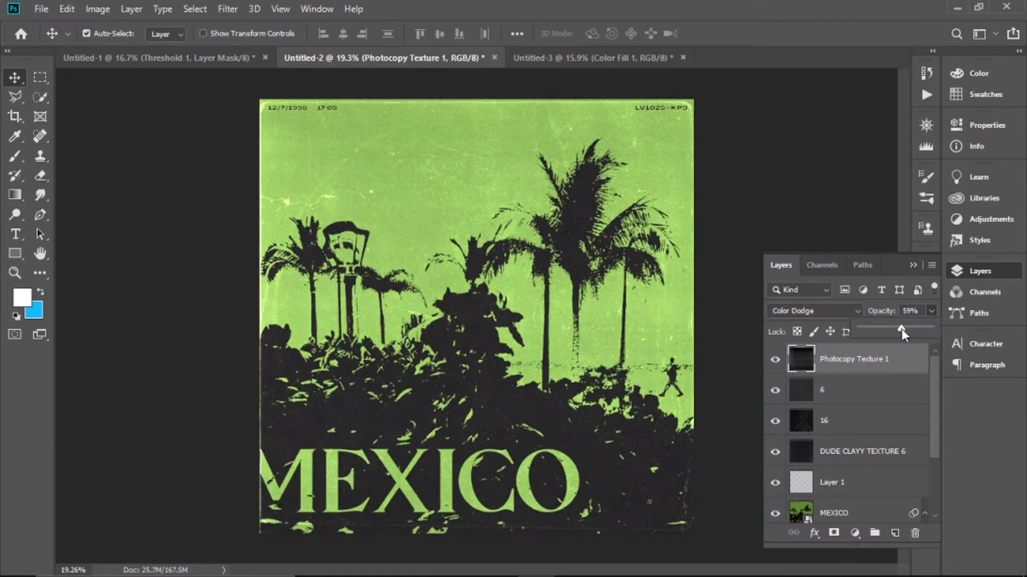
- Edit the MEXICO smart object's Hue/Saturation filter to saturation +6 and lightness -22
{"action": "left_click", "coordinate": [845, 513]}
{"action": "scroll", "coordinate": [849, 503], "scroll_direction": "down", "scroll_amount": 3}
{"action": "double_click", "coordinate": [852, 470]}
{"action": "left_click_drag", "start_coordinate": [513, 92], "coordinate": [809, 181]}
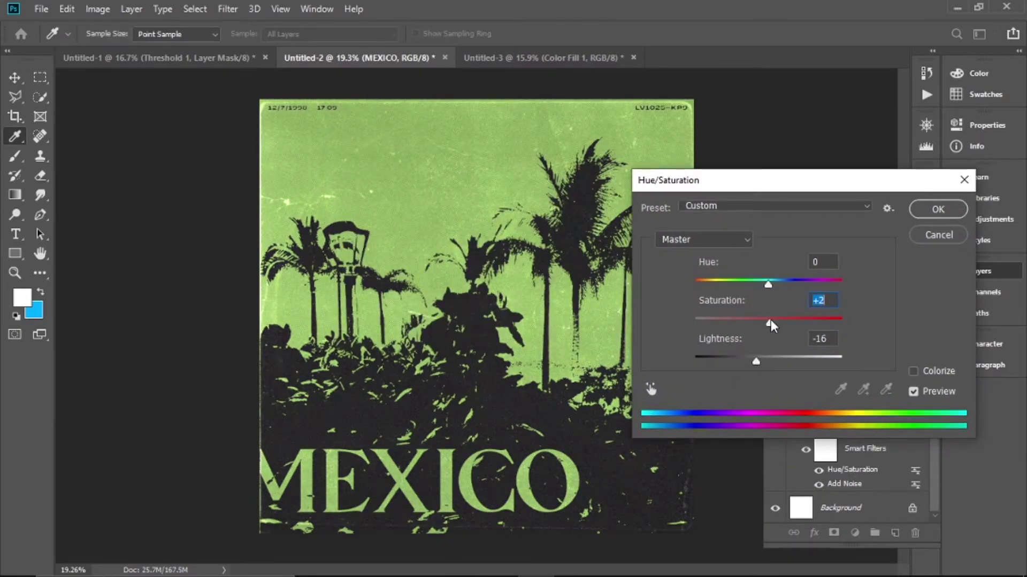
{"action": "left_click_drag", "start_coordinate": [771, 320], "coordinate": [773, 320]}
{"action": "mouse_move", "coordinate": [756, 361]}
{"action": "left_mouse_down"}
{"action": "mouse_move", "coordinate": [718, 366]}
{"action": "mouse_move", "coordinate": [762, 358]}
{"action": "mouse_move", "coordinate": [753, 362]}
{"action": "left_mouse_up"}
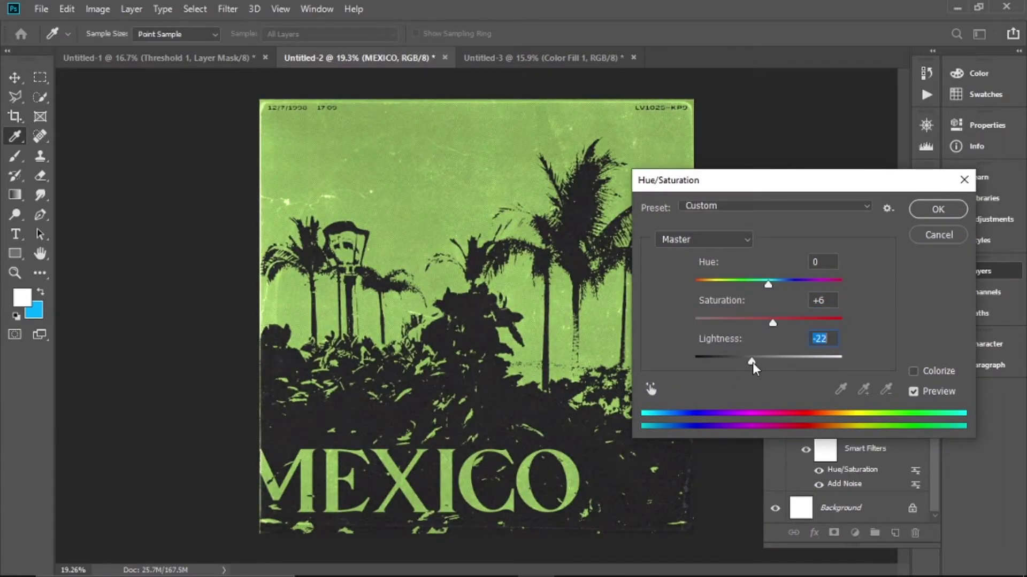
{"action": "key", "text": "Return"}
- Place the Code barcode image above the MEXICO layer and scale it down into the poster's lower-right corner
{"action": "left_click", "coordinate": [41, 9]}
{"action": "left_click", "coordinate": [58, 291]}
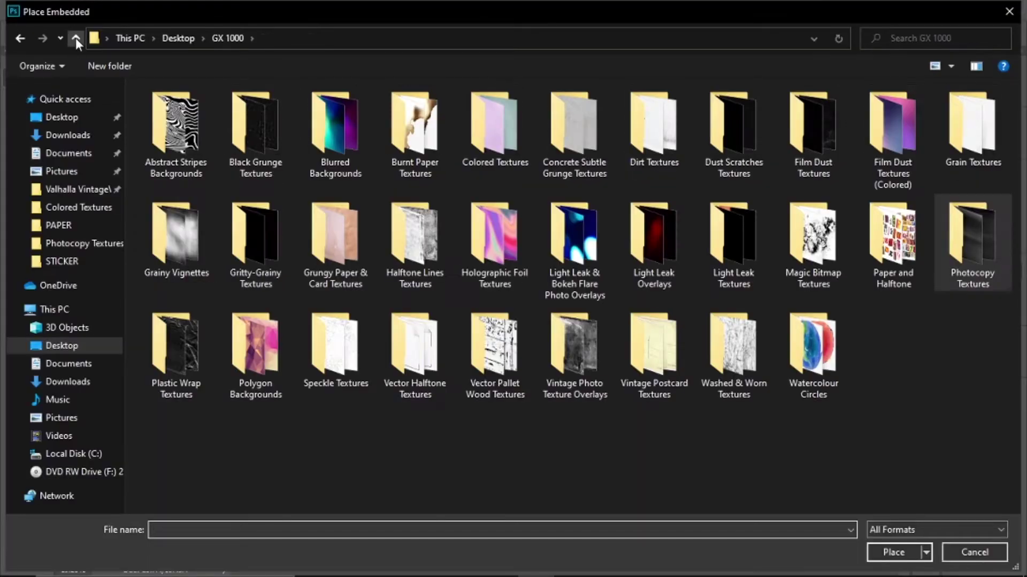
{"action": "left_click", "coordinate": [76, 39]}
{"action": "double_click", "coordinate": [274, 194]}
{"action": "double_click", "coordinate": [422, 134]}
{"action": "left_click_drag", "start_coordinate": [483, 323], "coordinate": [614, 455]}
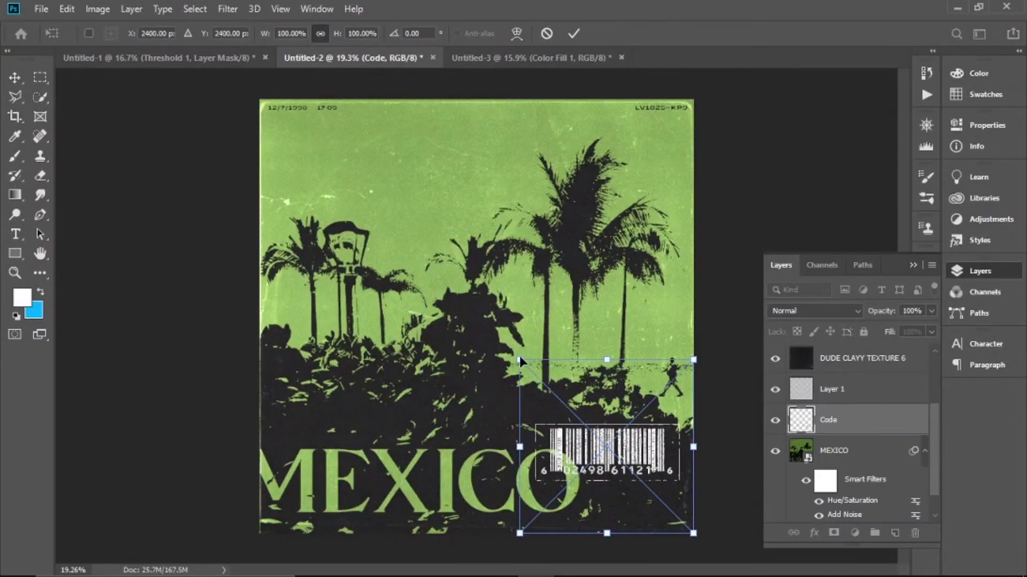
{"action": "left_click_drag", "start_coordinate": [521, 359], "coordinate": [614, 456]}
{"action": "key", "text": "Return"}
- Invert the colors of the Code barcode layer
{"action": "scroll", "coordinate": [705, 470], "scroll_direction": "up", "scroll_amount": 10}
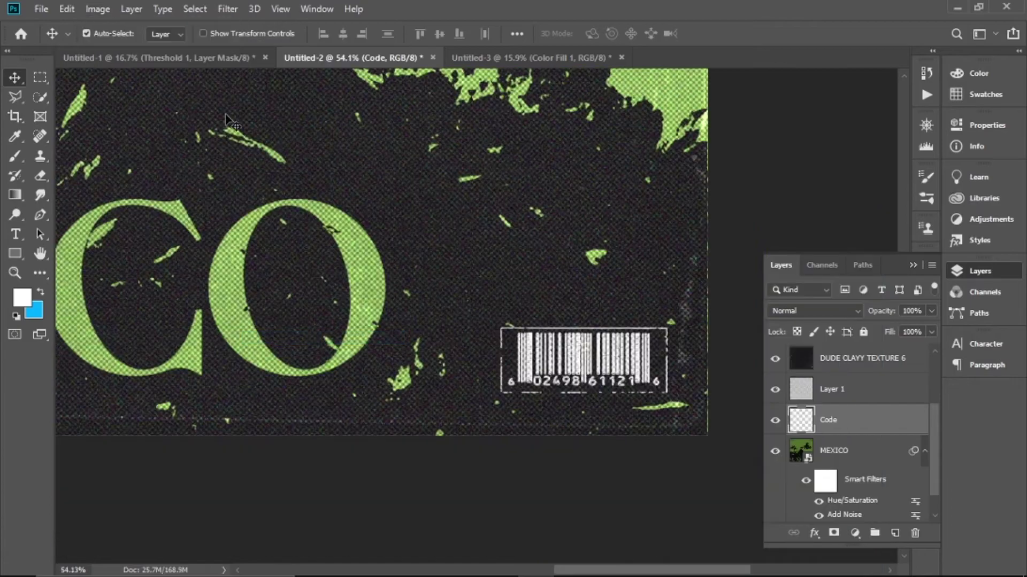
{"action": "left_click", "coordinate": [98, 8]}
{"action": "mouse_move", "coordinate": [121, 48]}
{"action": "left_click", "coordinate": [337, 224]}
{"action": "scroll", "coordinate": [583, 358], "scroll_direction": "up", "scroll_amount": 5}
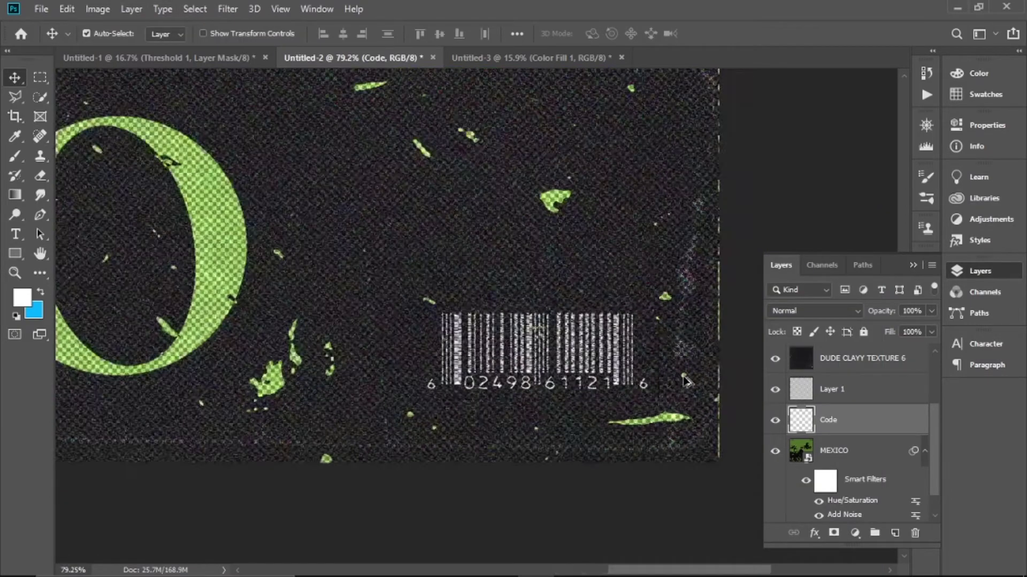
{"action": "left_click", "coordinate": [1009, 12]}
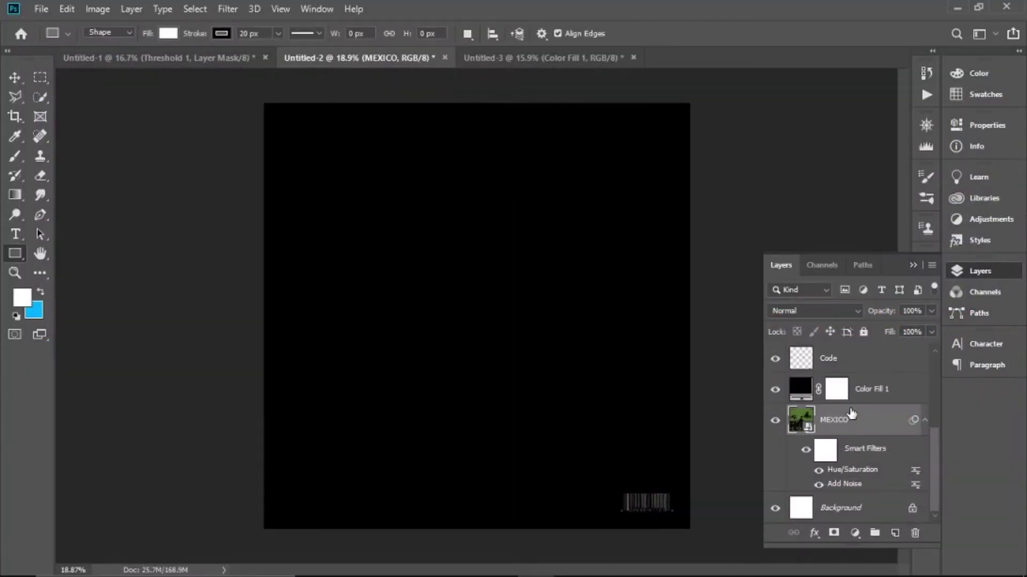
- Add a Color Overlay effect in green 00ff18 to the Code barcode layer
{"action": "right_click", "coordinate": [862, 357]}
{"action": "left_click", "coordinate": [871, 66]}
{"action": "key", "text": "h"}
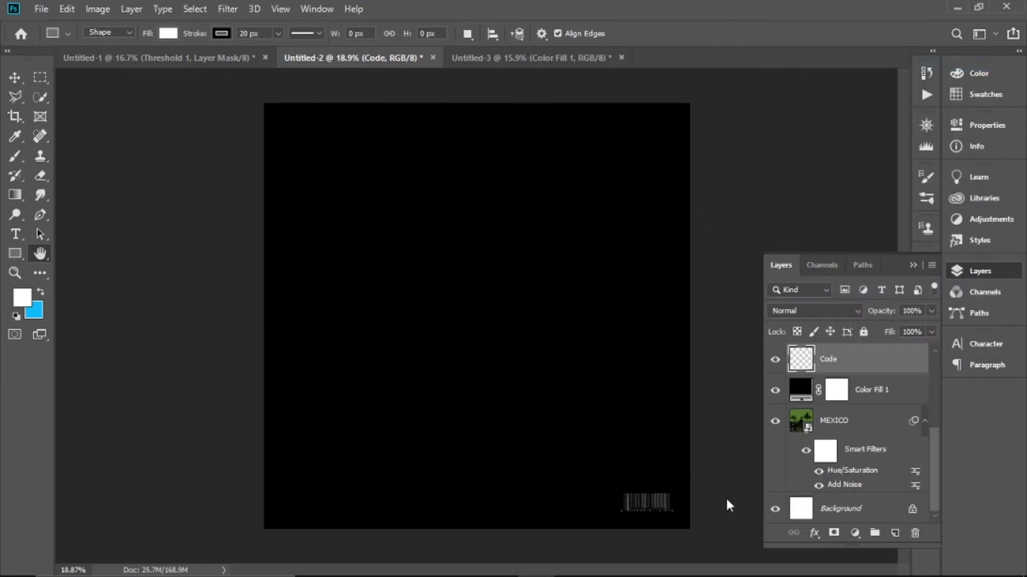
{"action": "left_click_drag", "start_coordinate": [690, 208], "coordinate": [242, 315]}
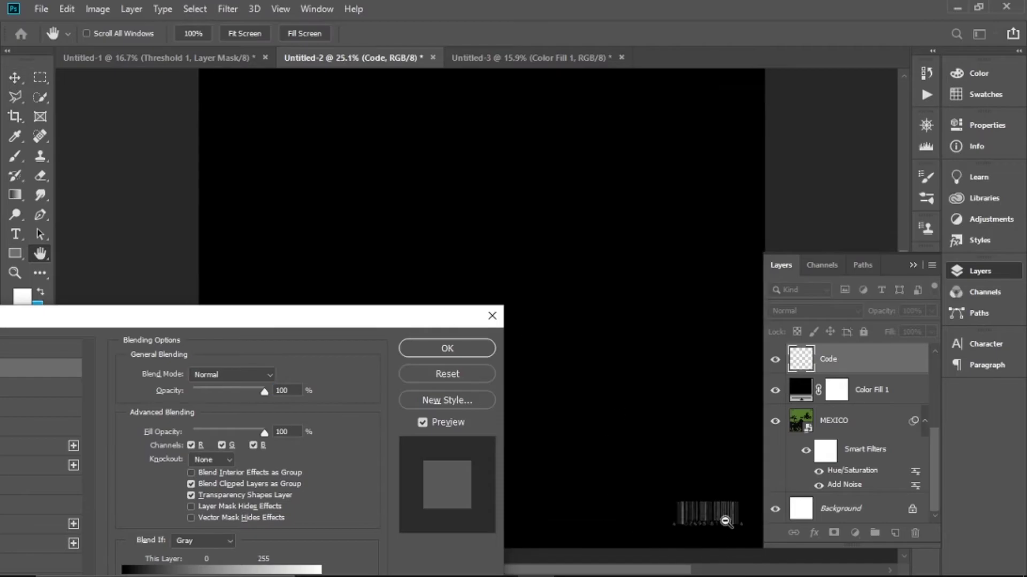
{"action": "scroll", "coordinate": [728, 518], "scroll_direction": "up", "scroll_amount": 6}
{"action": "left_click_drag", "start_coordinate": [195, 320], "coordinate": [234, 137]}
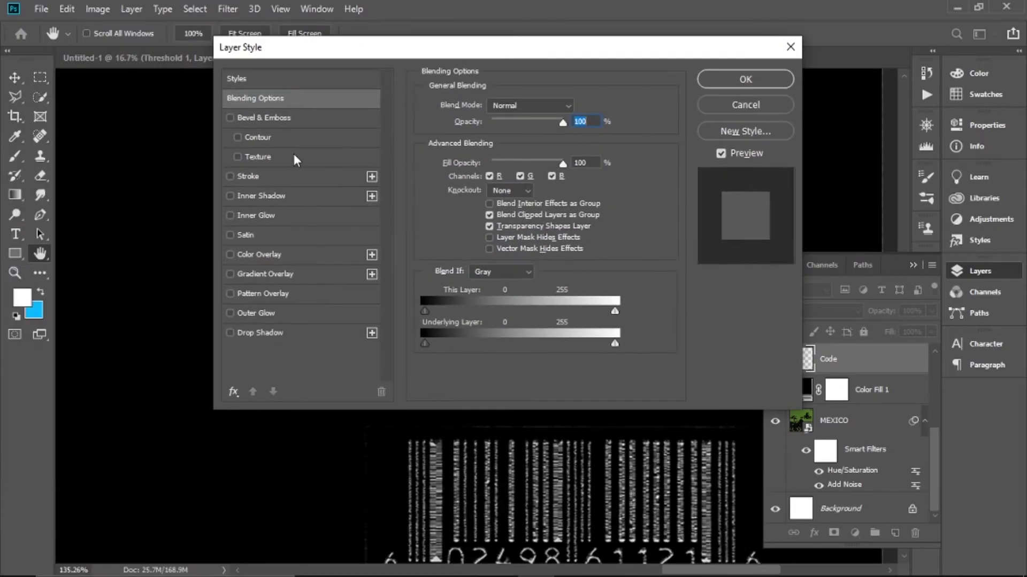
{"action": "left_click", "coordinate": [314, 255]}
{"action": "left_click", "coordinate": [577, 106]}
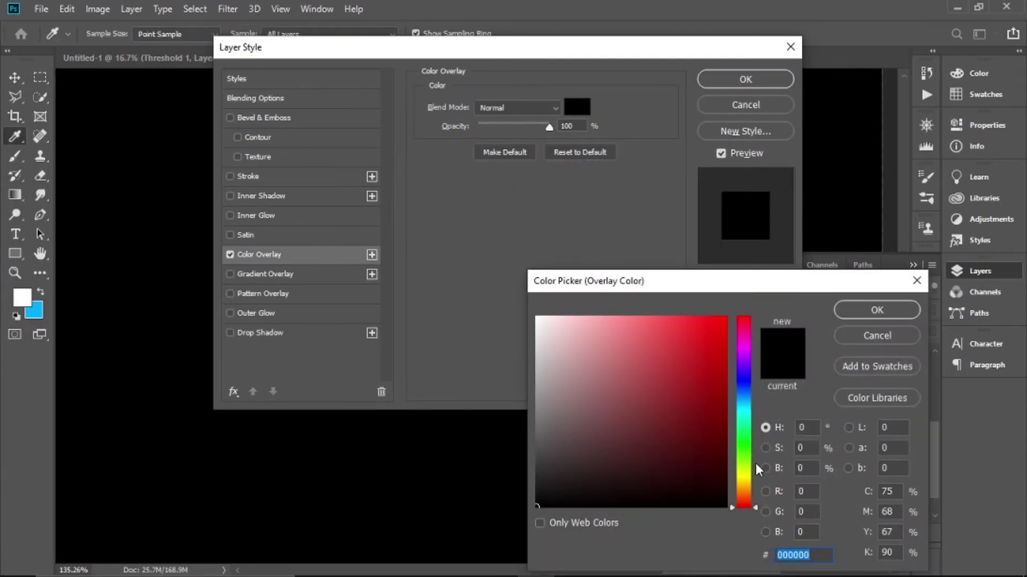
{"action": "type", "text": "00ff18"}
{"action": "key", "text": "Return"}
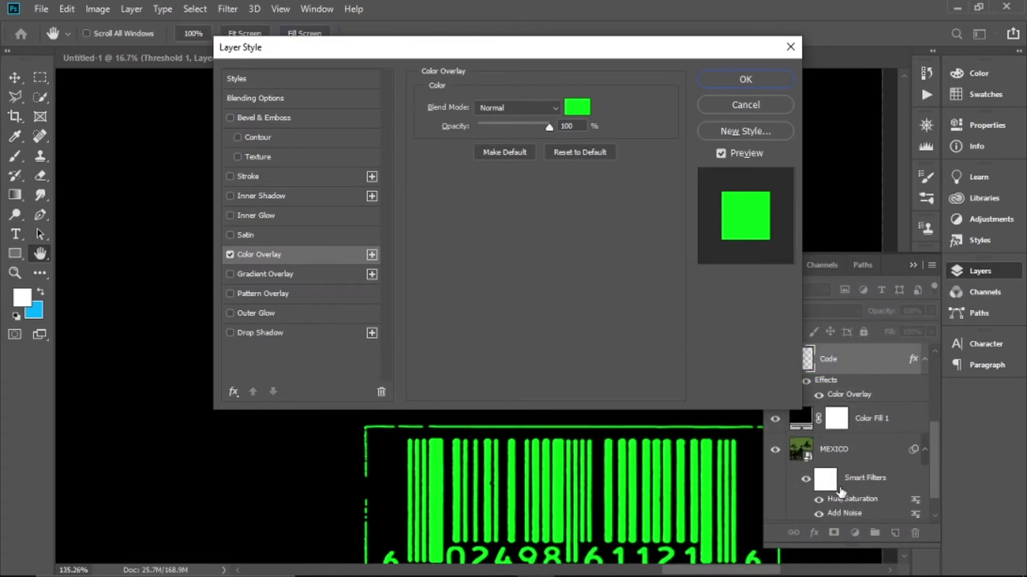
{"action": "left_click", "coordinate": [758, 83]}
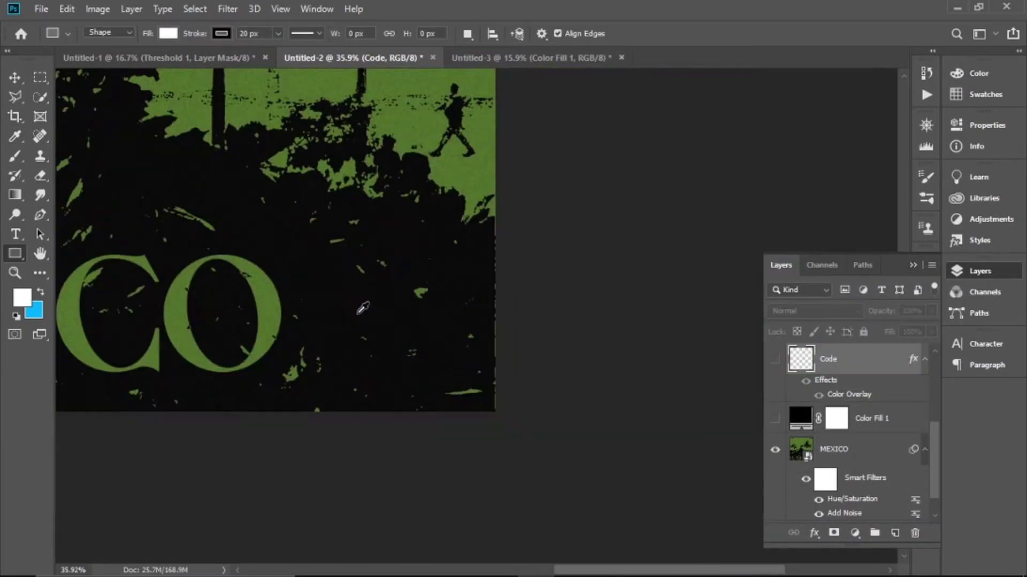
- Copy the hex code 6a903a from the text color using a temporary text layer, and delete that layer
{"action": "left_click", "coordinate": [15, 234]}
{"action": "left_click", "coordinate": [311, 198]}
{"action": "left_click", "coordinate": [601, 34]}
{"action": "key", "text": "ctrl+c"}
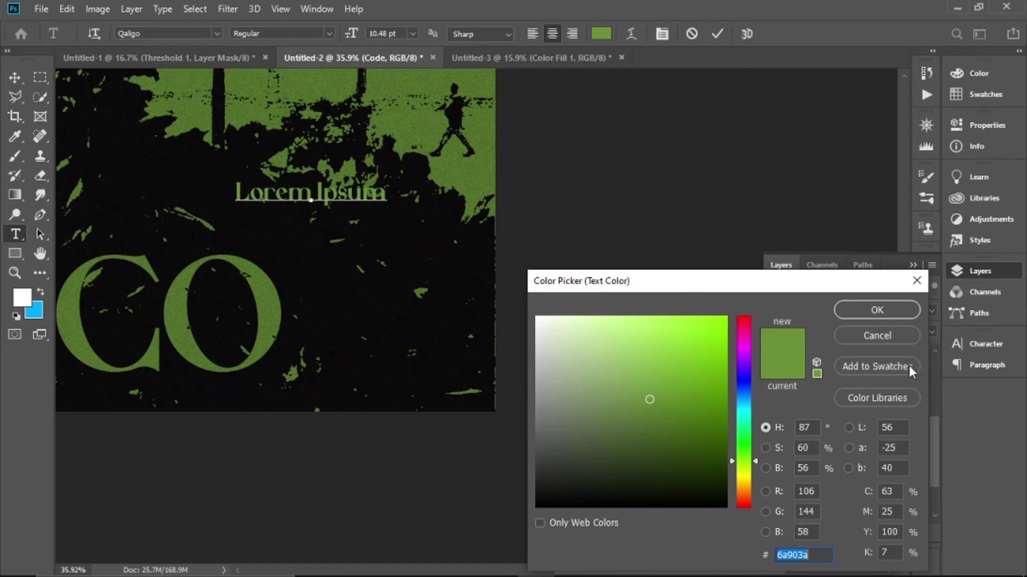
{"action": "left_click", "coordinate": [917, 280]}
{"action": "left_click", "coordinate": [914, 534]}
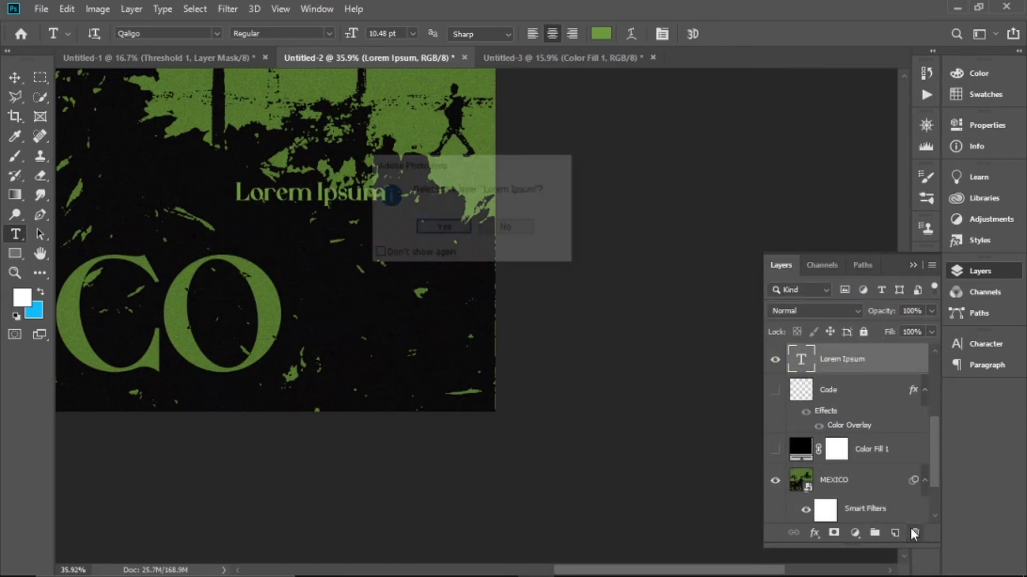
{"action": "key", "text": "Return"}
- Show the Code barcode layer and change its Color Overlay color to 6a903a
{"action": "left_click", "coordinate": [774, 361]}
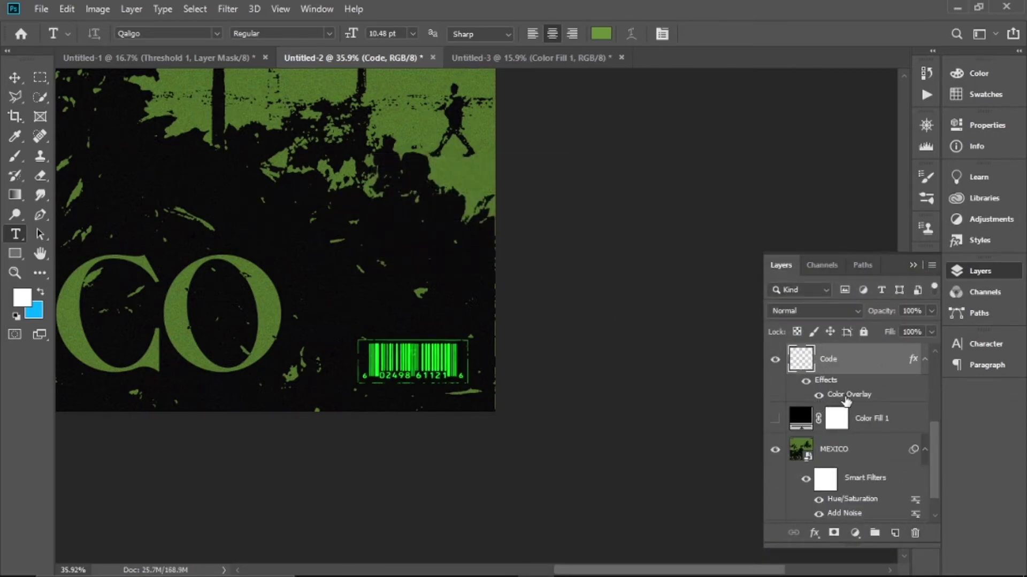
{"action": "double_click", "coordinate": [849, 397]}
{"action": "left_click", "coordinate": [574, 107]}
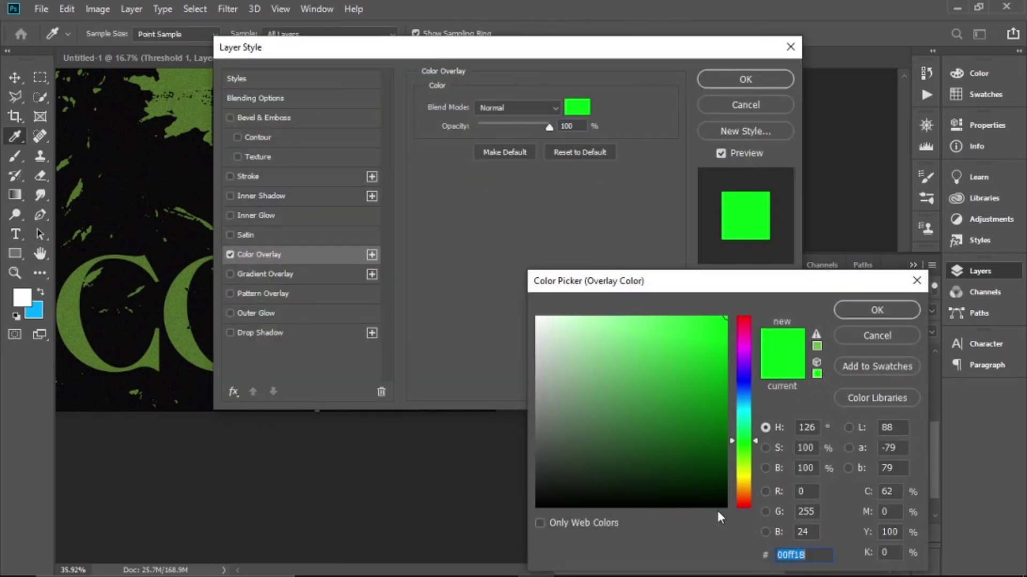
{"action": "key", "text": "ctrl+v"}
{"action": "left_click", "coordinate": [876, 310]}
{"action": "left_click", "coordinate": [746, 80]}
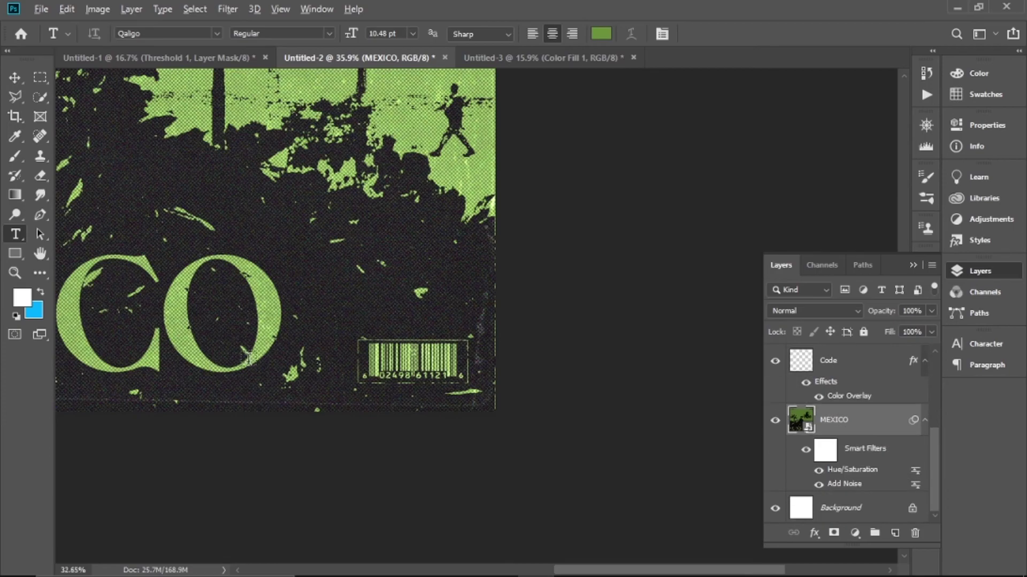
- Try lowering the opacity of the halftone Layer 1
{"action": "key", "text": "ctrl+0"}
{"action": "left_click", "coordinate": [861, 363]}
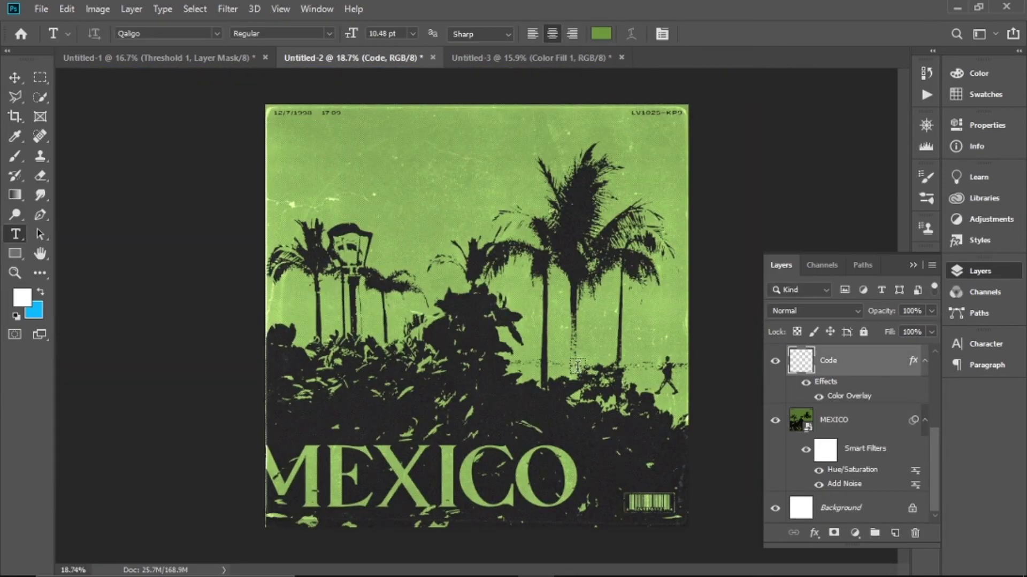
{"action": "scroll", "coordinate": [850, 390], "scroll_direction": "up", "scroll_amount": 5}
{"action": "left_click", "coordinate": [857, 481]}
{"action": "left_click", "coordinate": [932, 311]}
{"action": "left_click_drag", "start_coordinate": [930, 332], "coordinate": [898, 333]}
{"action": "left_click", "coordinate": [860, 371]}
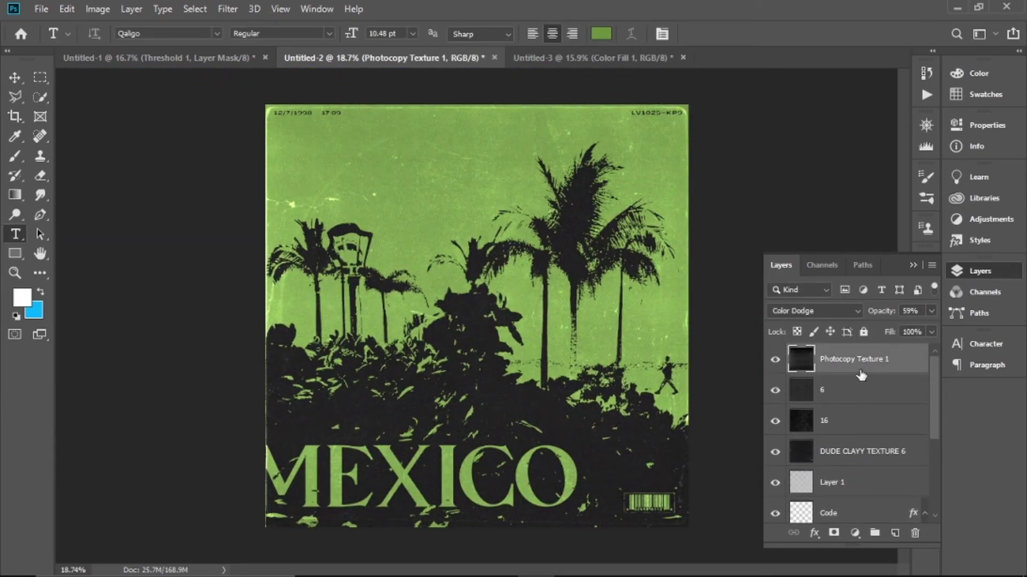
{"action": "key", "text": "ctrl+z"}
- Export the poster
{"action": "left_click", "coordinate": [41, 9]}
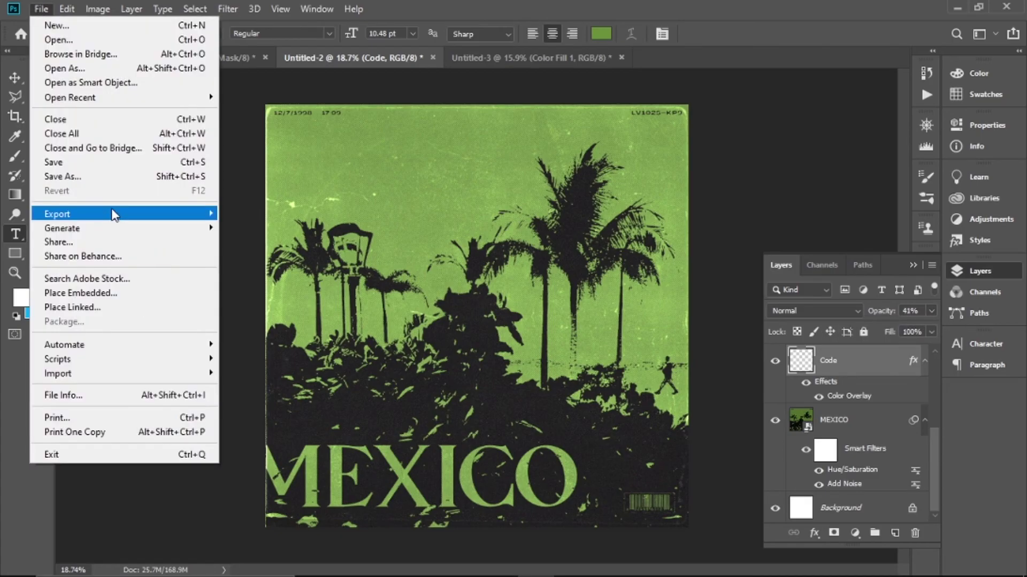